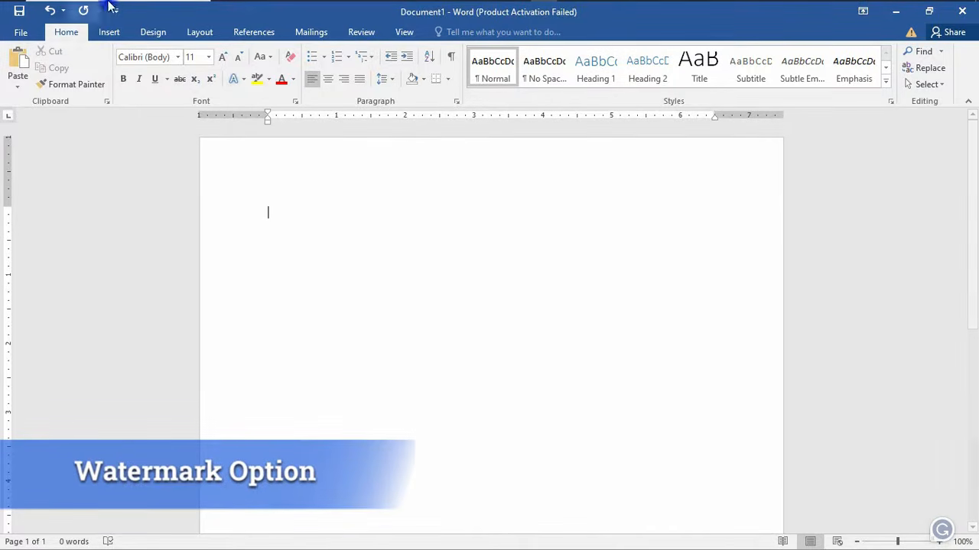
- Open Custom Watermark from the Design tab and choose the Picture watermark option
click(153, 33)
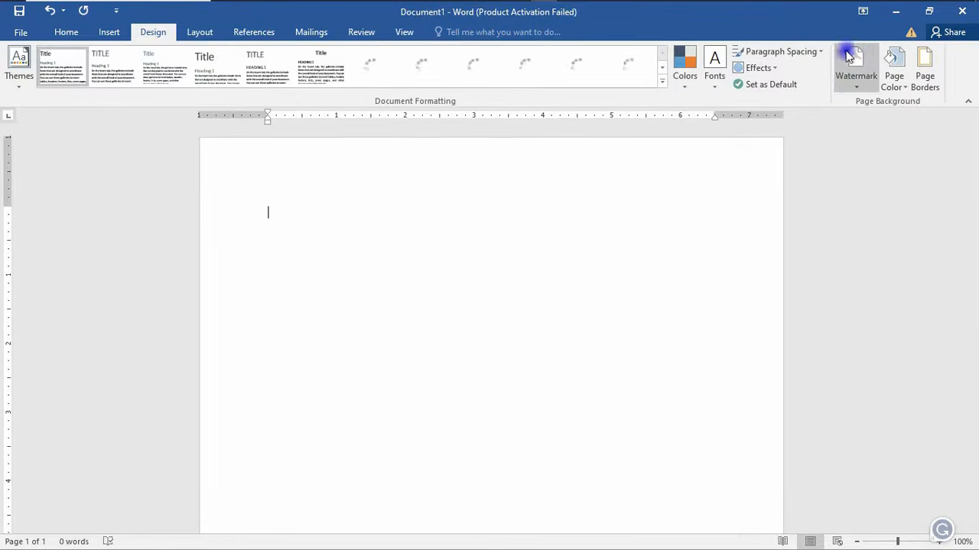
click(855, 84)
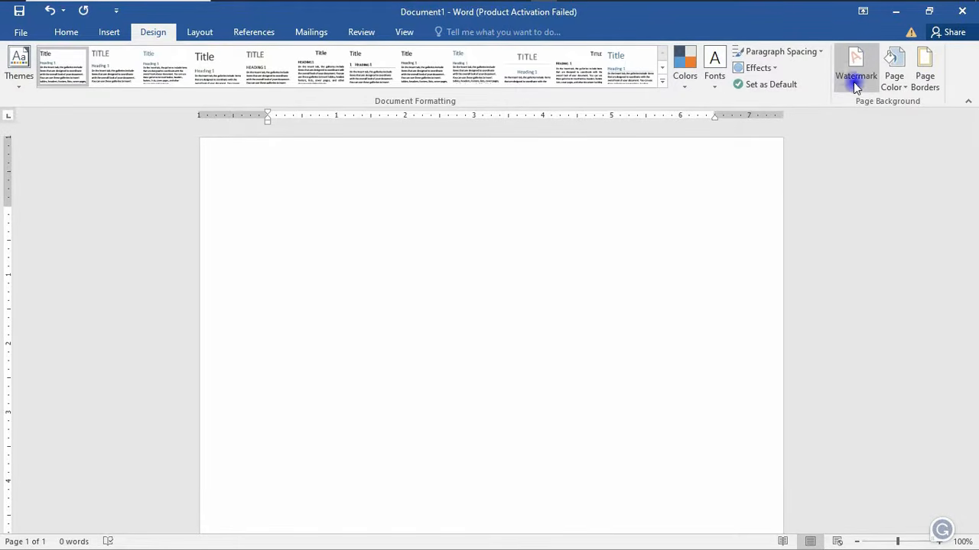
click(856, 89)
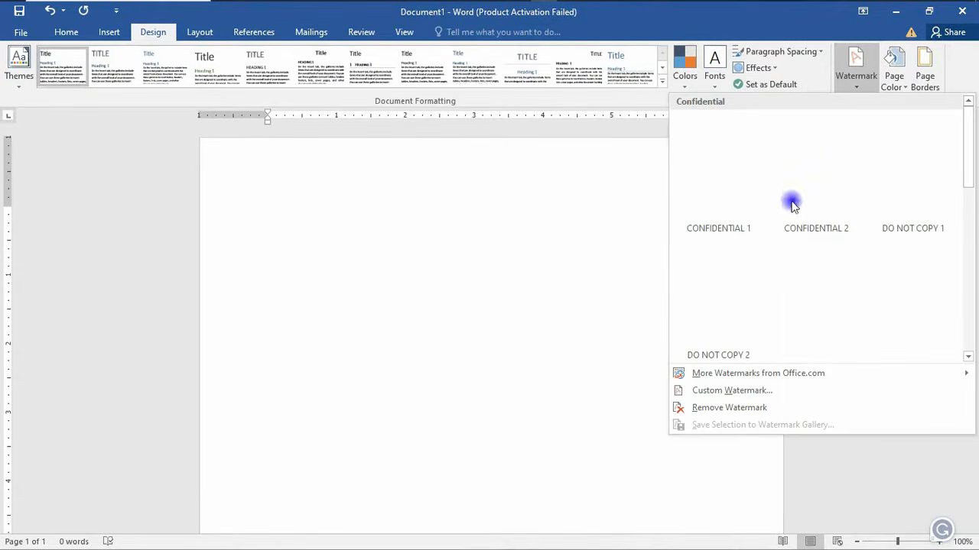
click(730, 394)
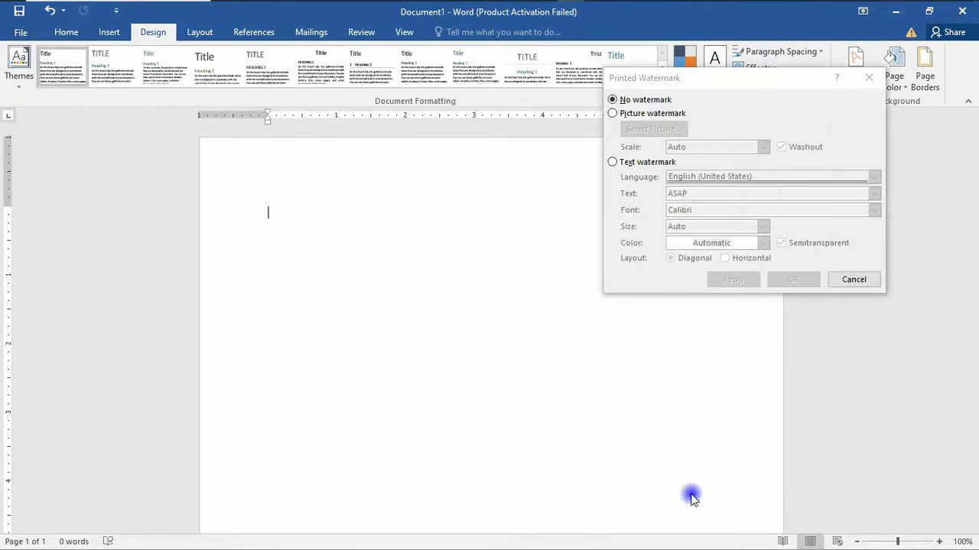
click(612, 113)
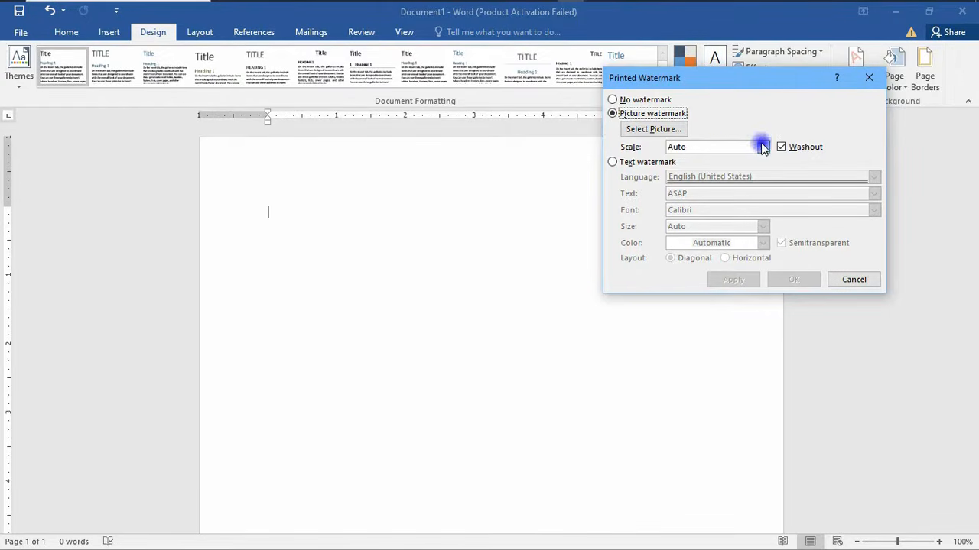
click(654, 128)
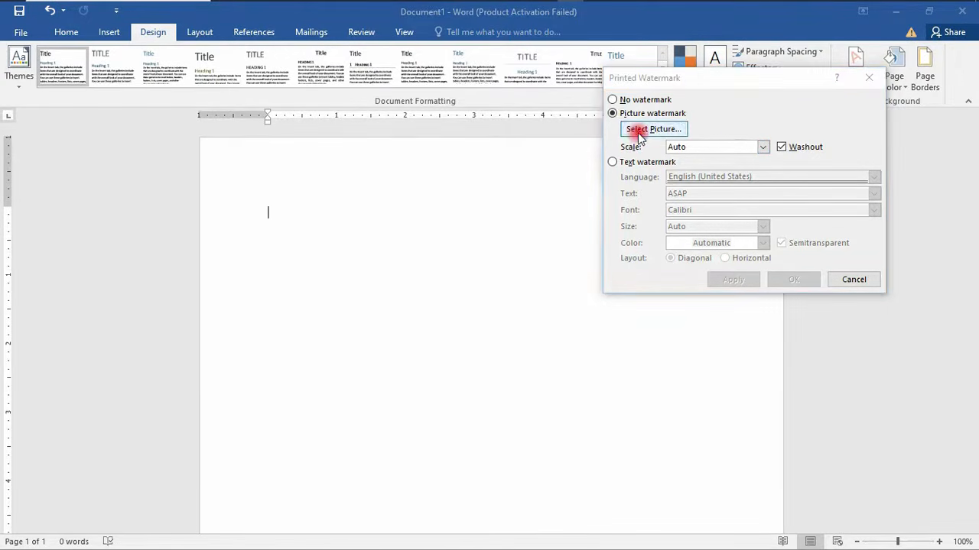
- Working offline, insert FLM LetterHead.jpg from drive F as the watermark picture
click(490, 307)
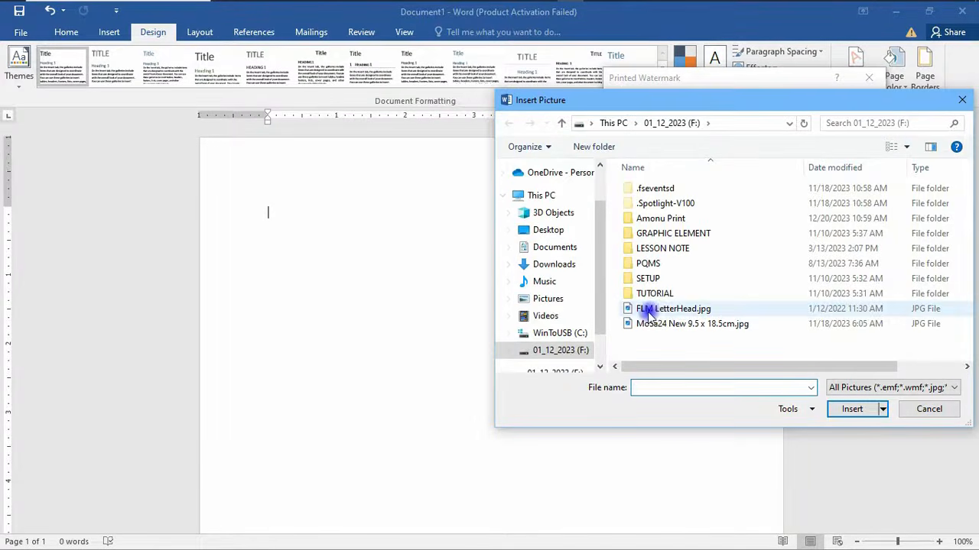
drag(719, 101, 608, 92)
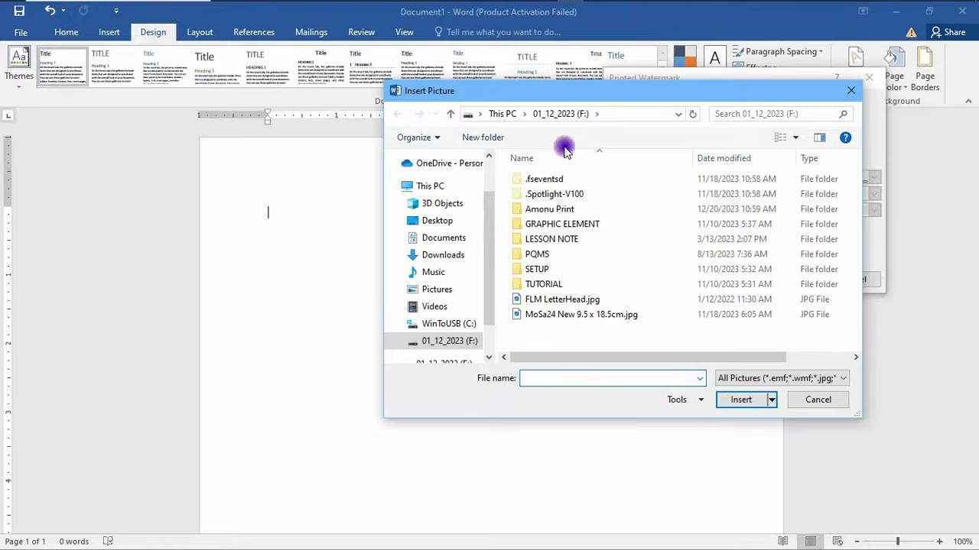
click(561, 299)
click(741, 399)
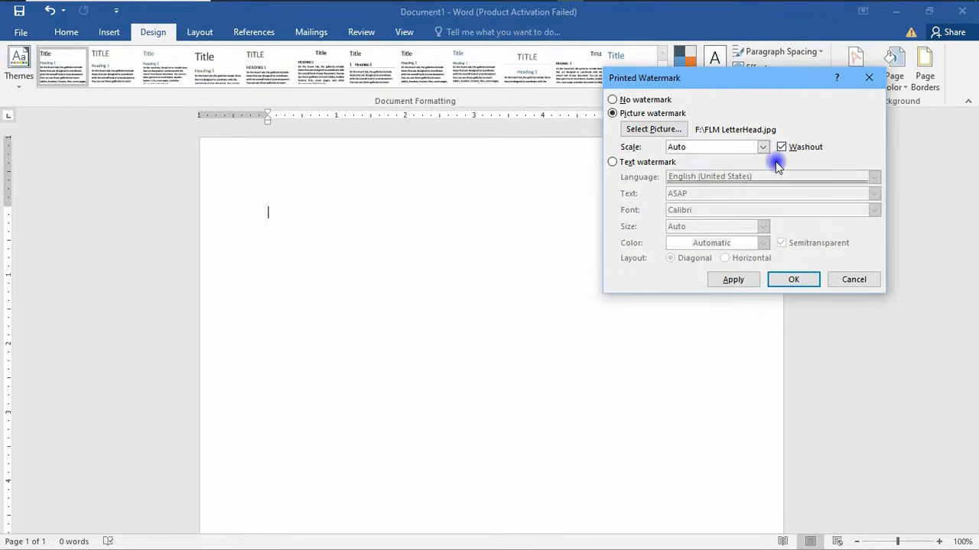
- Apply the washed-out letterhead watermark at 100% scale and close the dialog
click(732, 280)
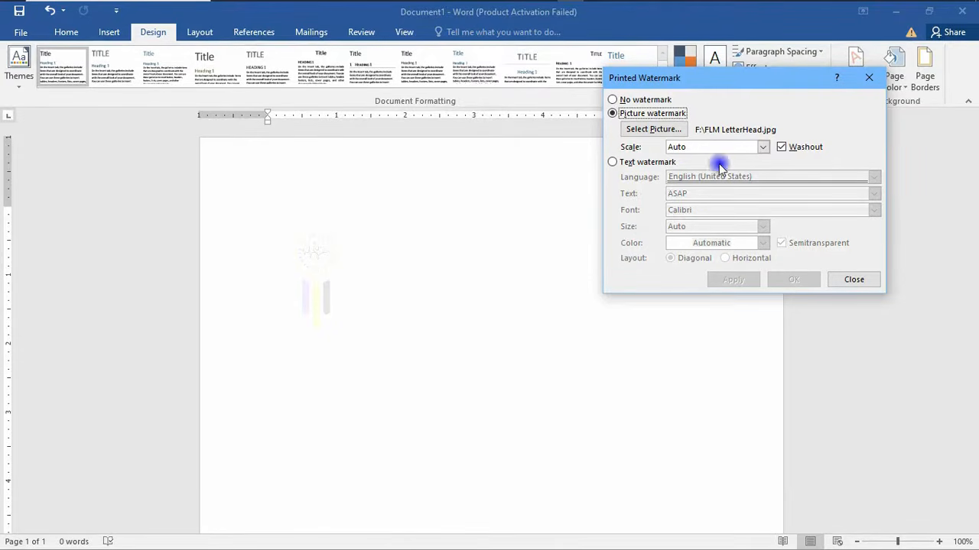
click(763, 146)
click(686, 197)
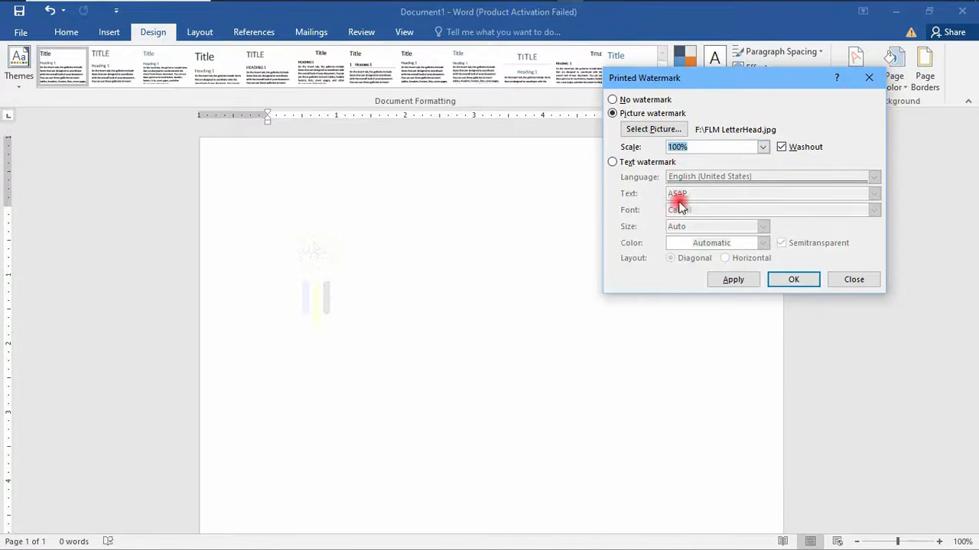
click(732, 280)
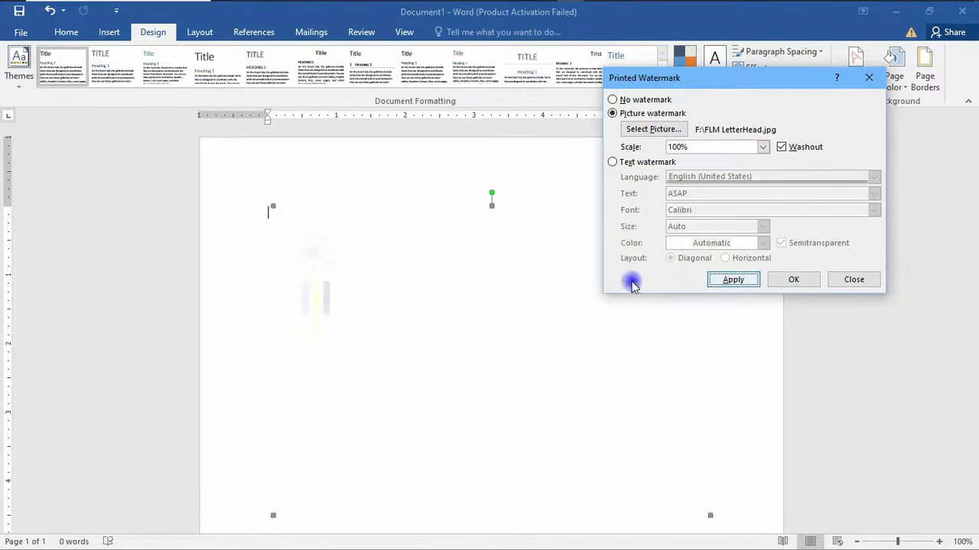
click(850, 280)
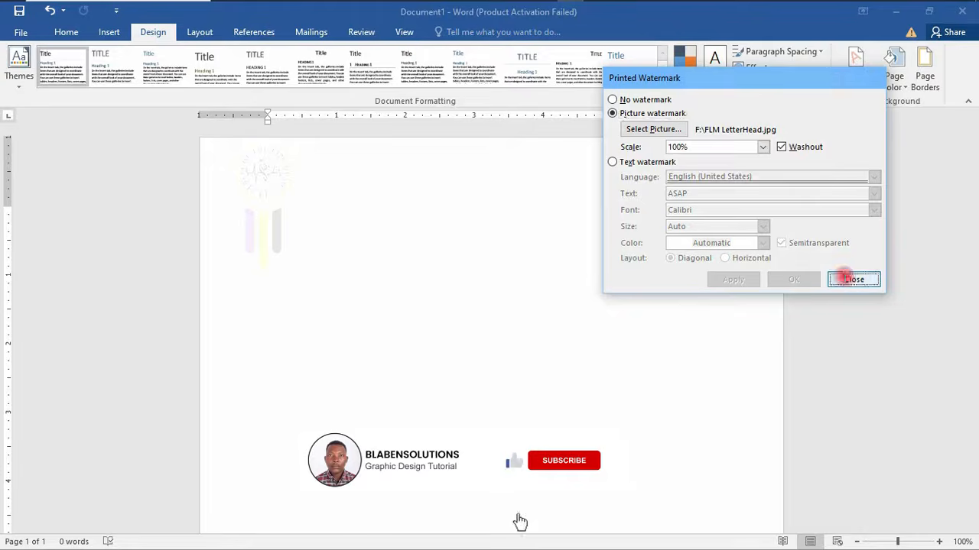
scroll(563, 240, down, 5)
scroll(567, 245, down, 2)
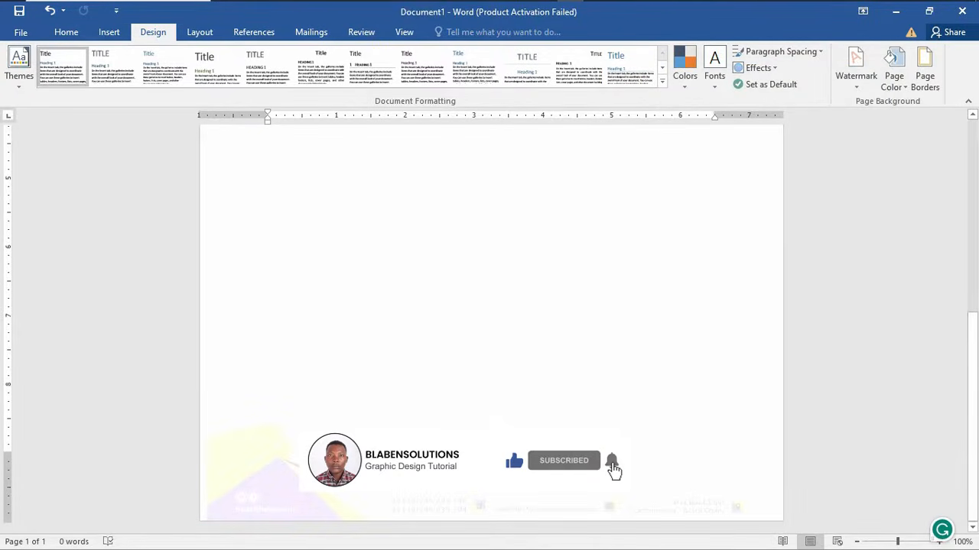
scroll(658, 444, up, 10)
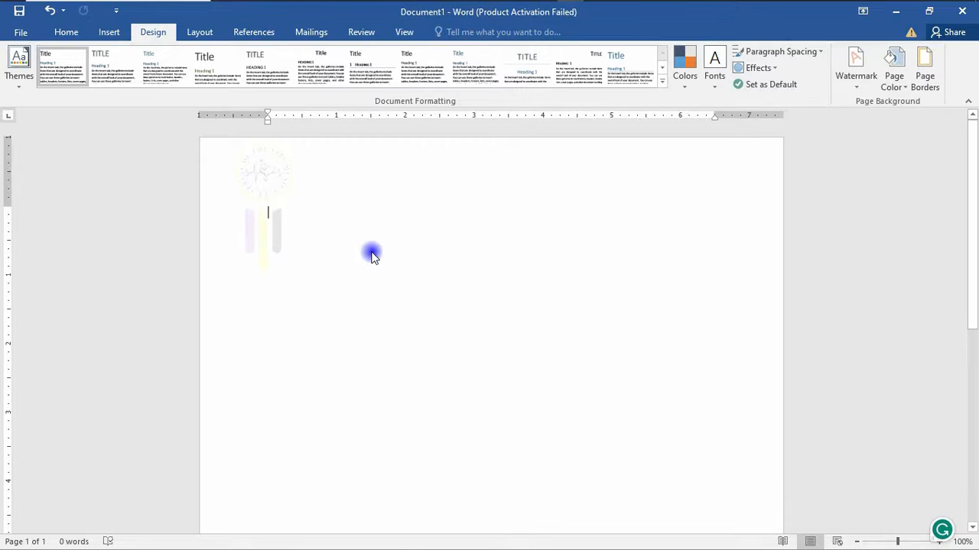
- Turn off washout in Custom Watermark so the letterhead shows in full colour
click(854, 80)
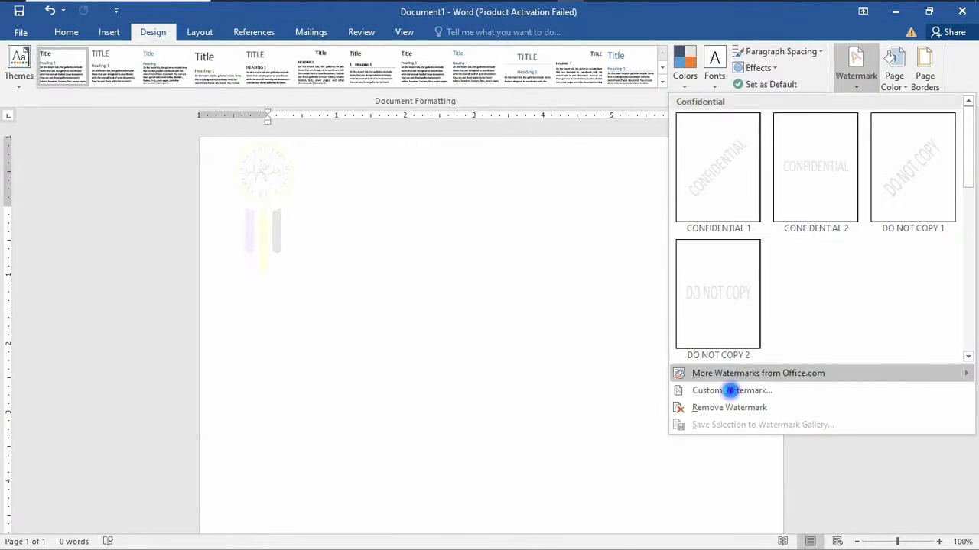
click(730, 391)
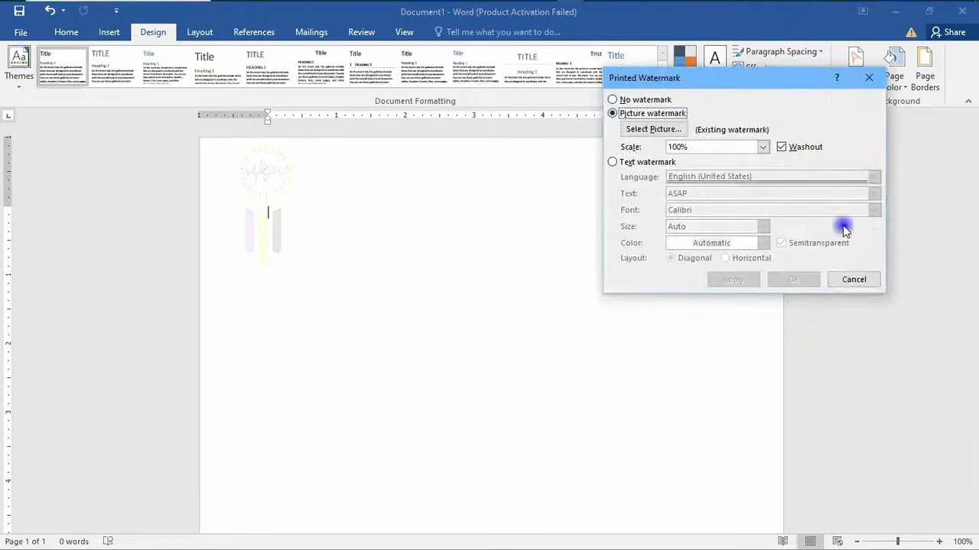
click(782, 147)
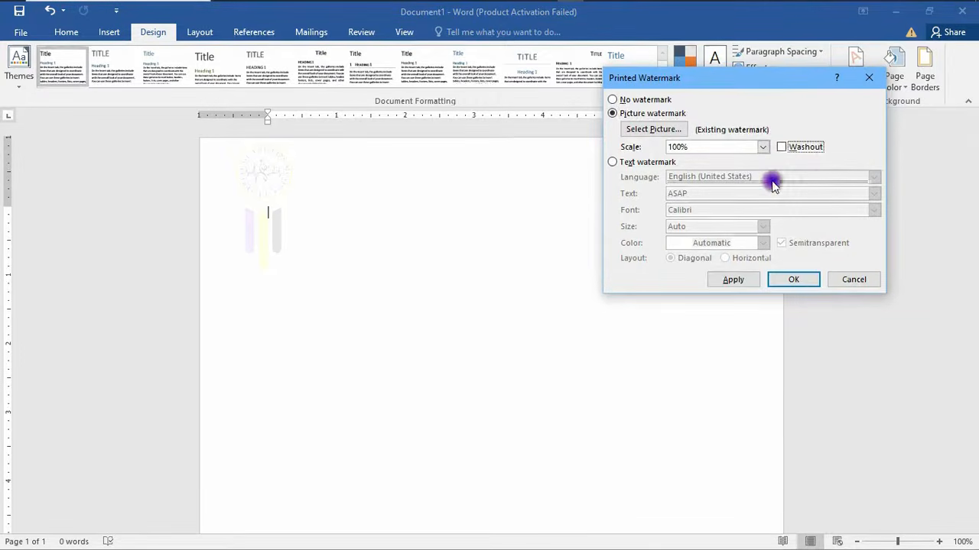
click(722, 281)
click(732, 281)
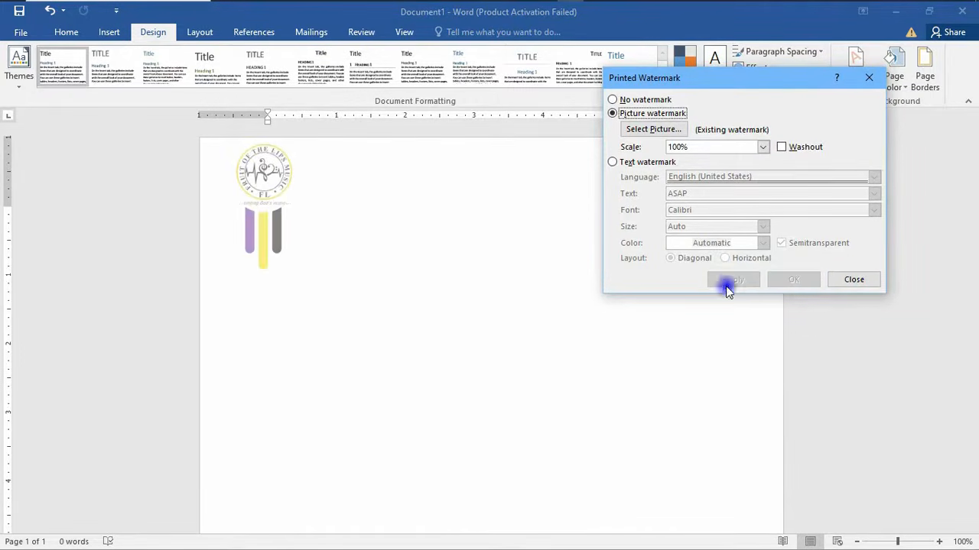
click(853, 279)
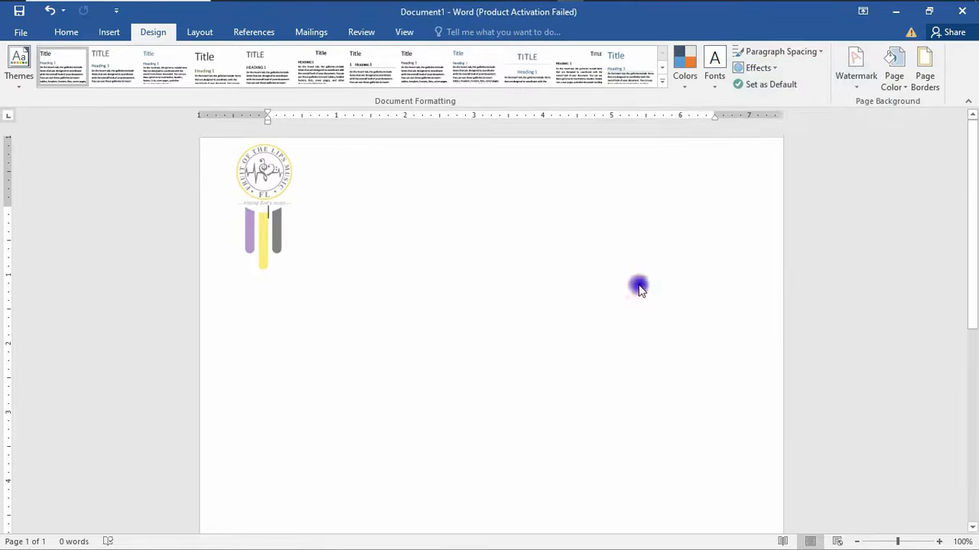
- Scroll the page to check the logo at top and contact footer at bottom
scroll(540, 298, down, 5)
scroll(540, 304, down, 3)
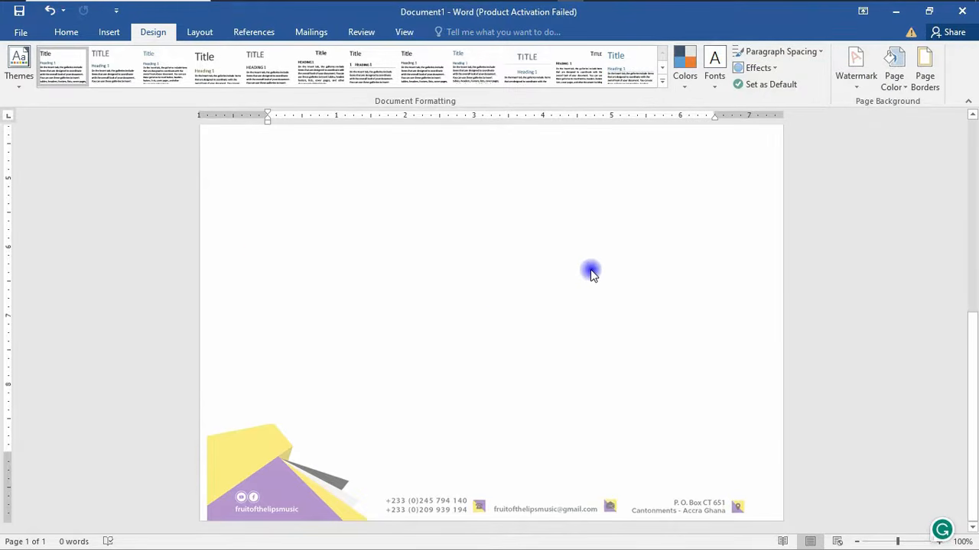
scroll(575, 325, up, 8)
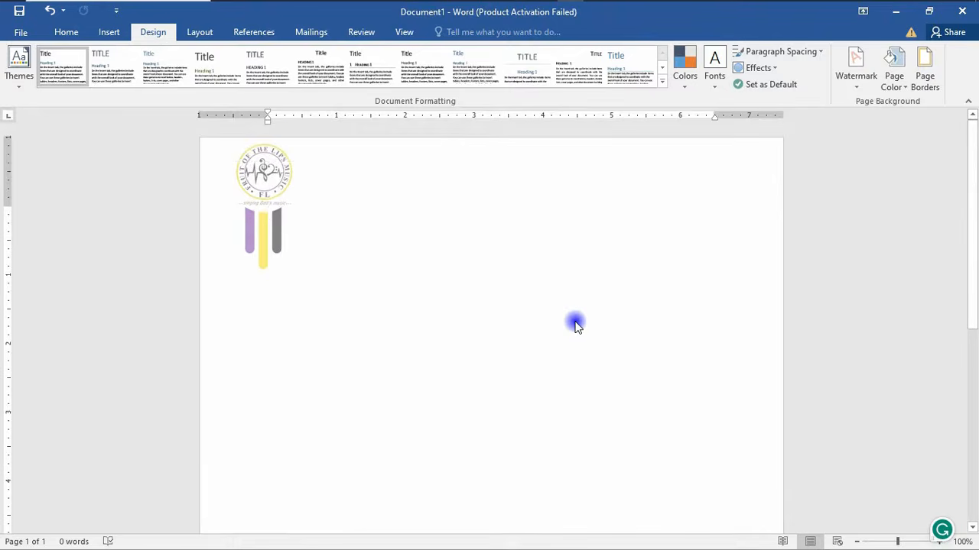
scroll(630, 334, down, 8)
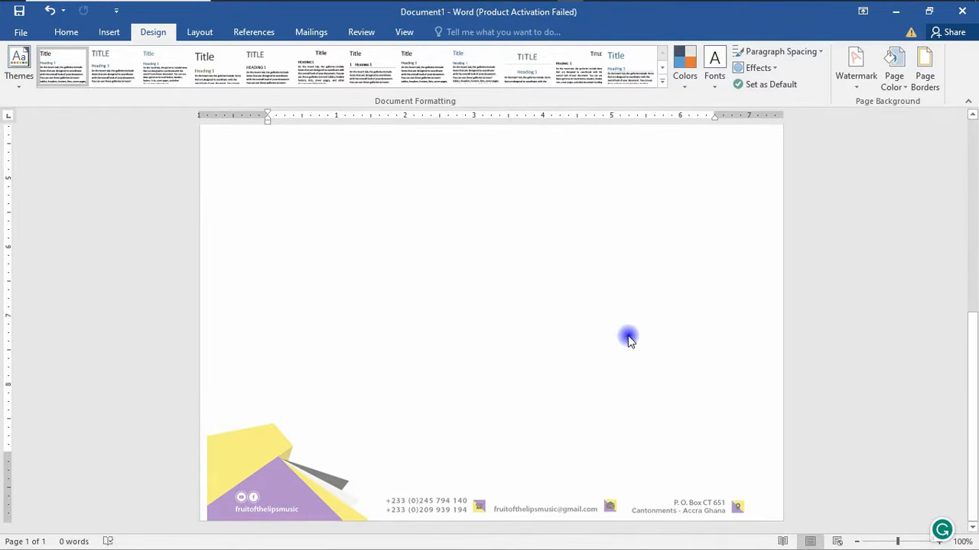
scroll(420, 341, up, 8)
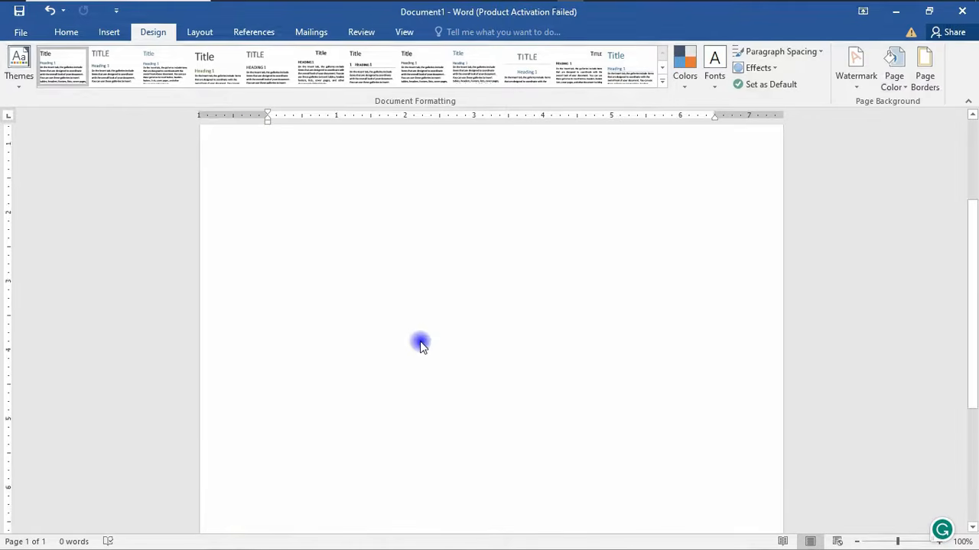
scroll(417, 354, down, 3)
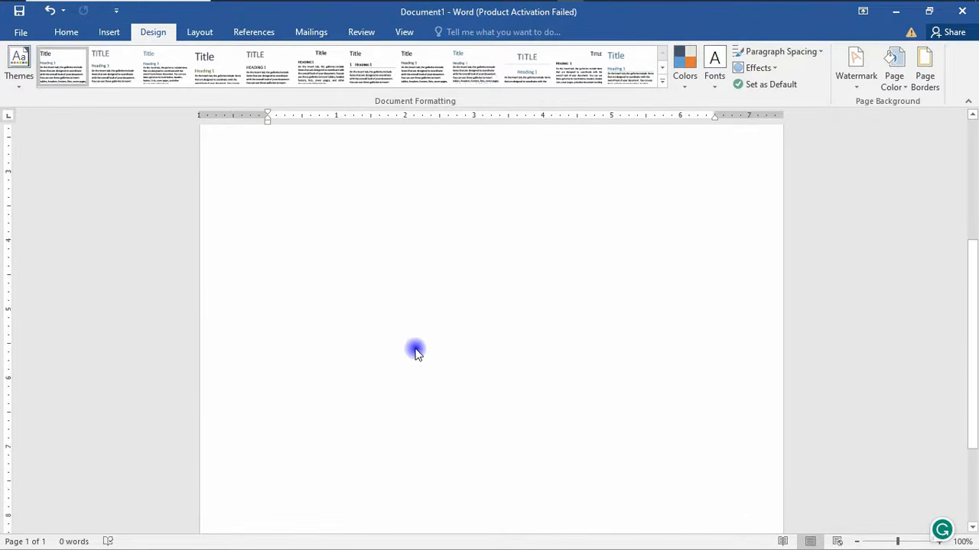
scroll(416, 353, up, 3)
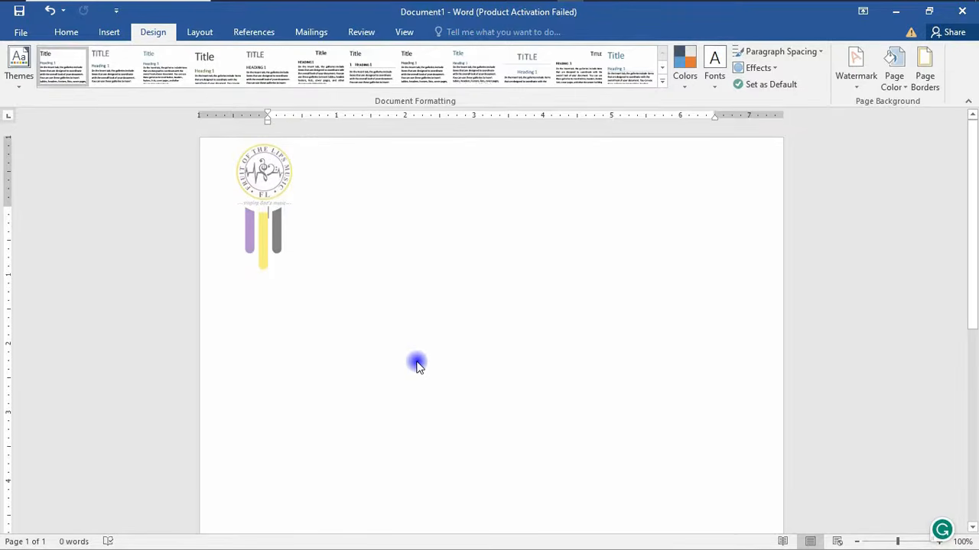
- Generate sample paragraphs with =lorem(5,20) below a few blank lines
key(Return)
key(Return)
key(Return)
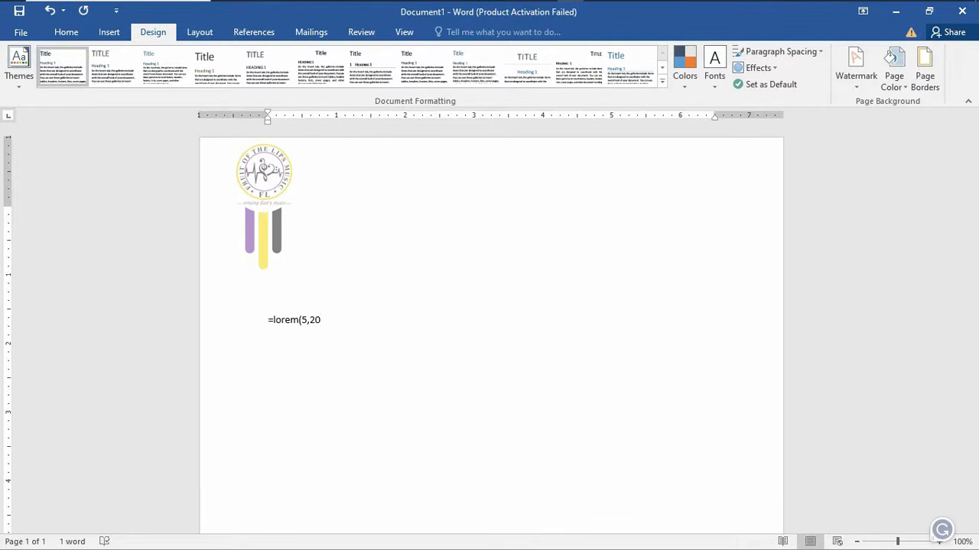
key(Return)
scroll(416, 363, down, 10)
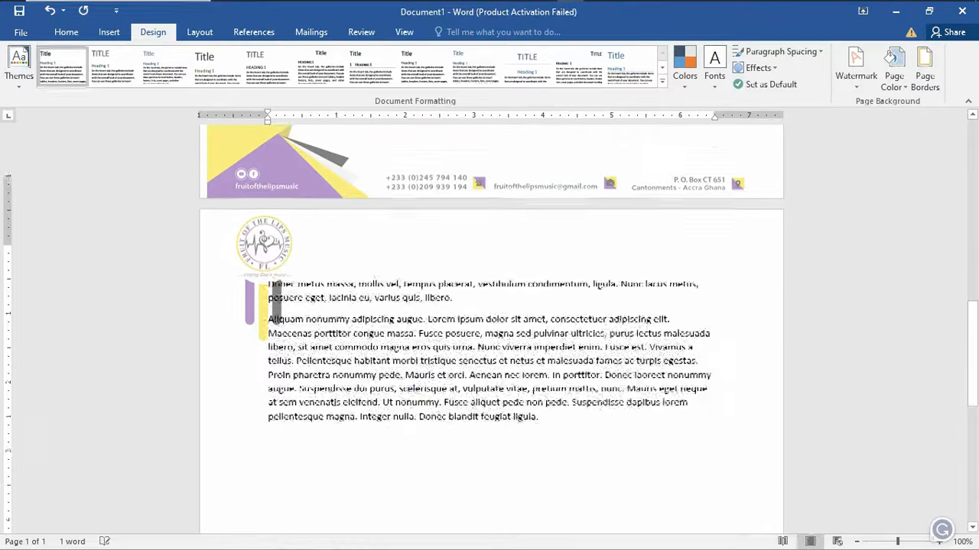
scroll(317, 279, up, 3)
scroll(319, 280, up, 1)
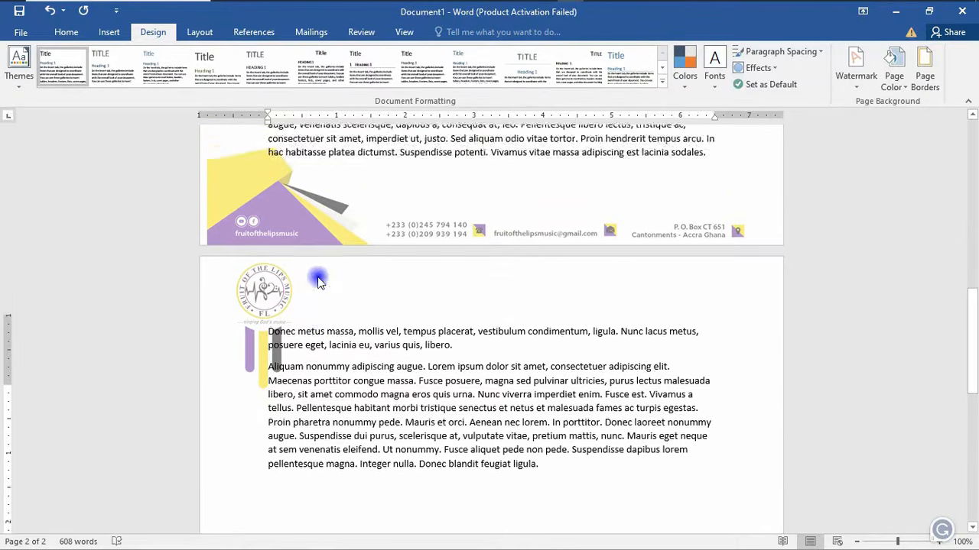
scroll(311, 290, down, 1)
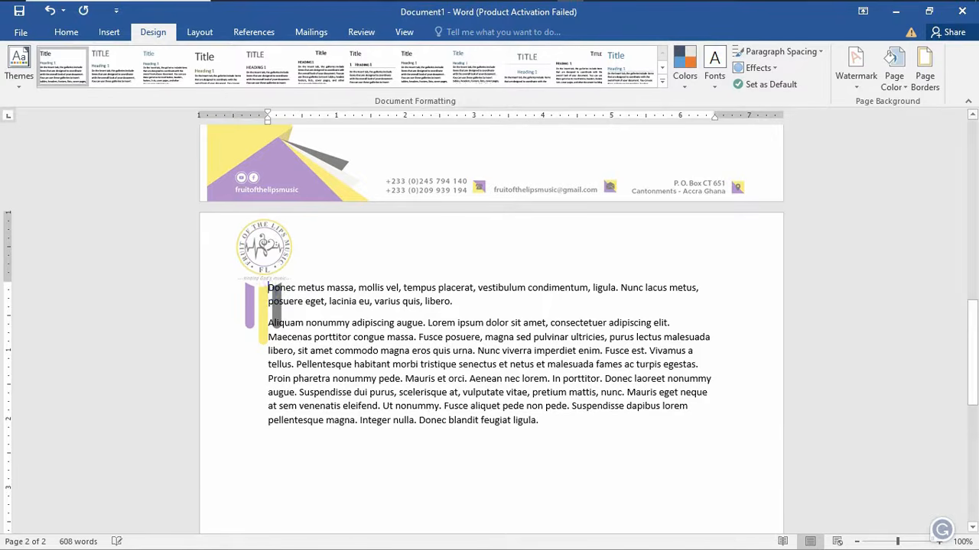
- Add blank lines so the Donec metus and Aliquam paragraphs move onto pages 2 and 3
key(Return)
key(Return)
key(Return)
key(Return)
key(Return)
scroll(266, 306, down, 10)
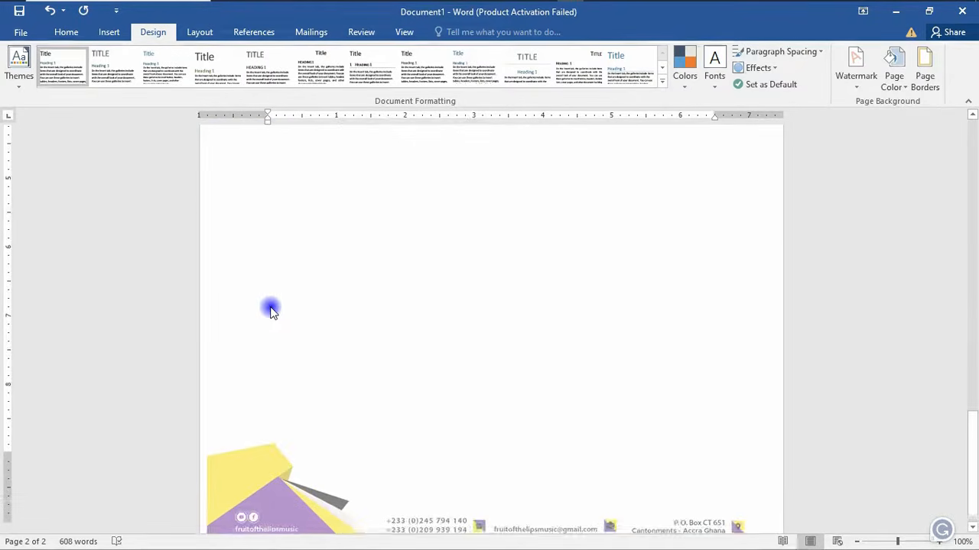
scroll(272, 310, up, 9)
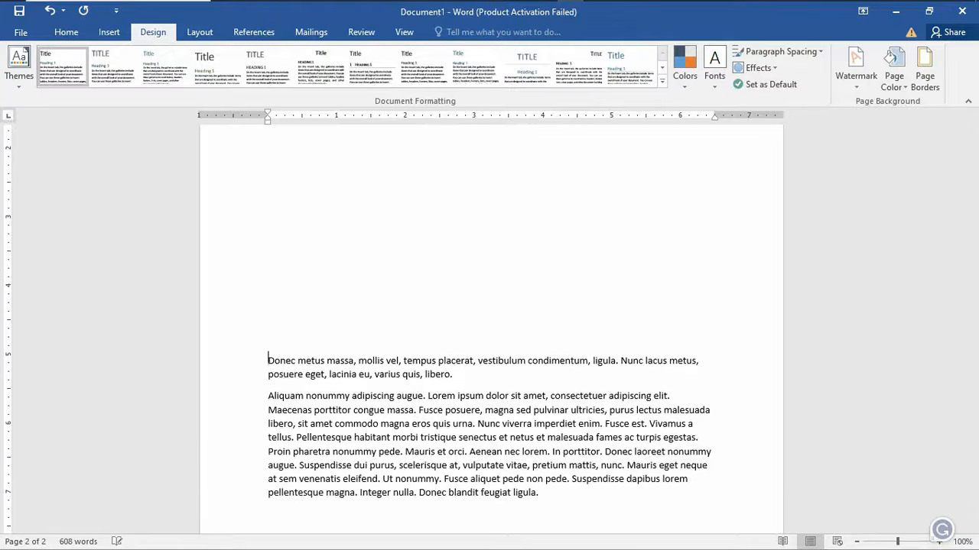
key(Return)
key(Return)
key(Return)
key(Return)
key(Return)
key(Return)
key(Return)
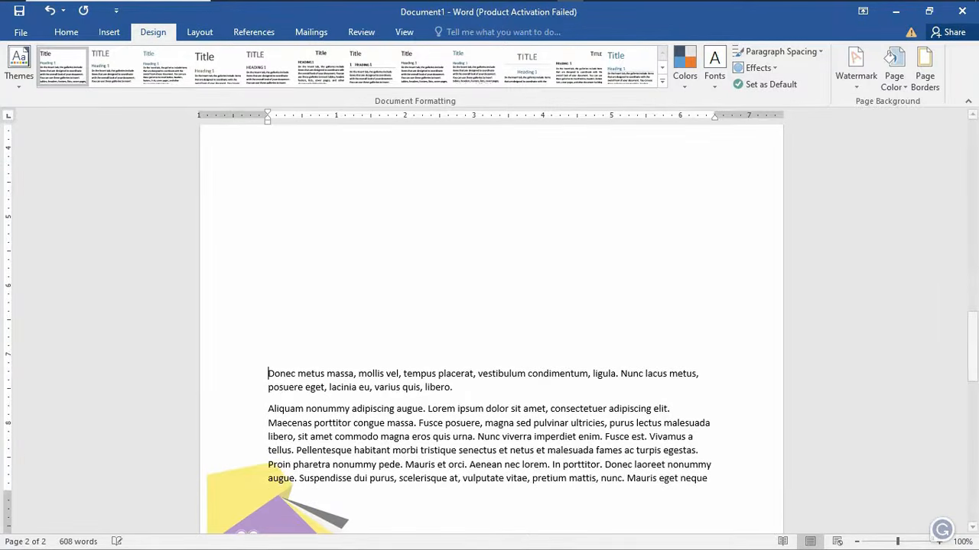
key(Return)
key(Return)
key(Return)
- Scroll through all three pages to check the letterhead behind each
scroll(273, 317, down, 8)
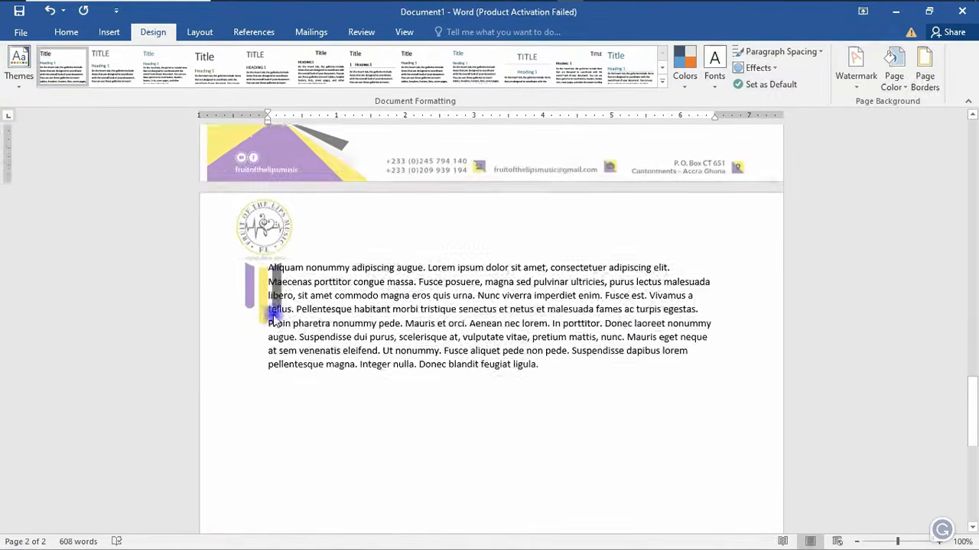
scroll(273, 314, down, 5)
scroll(273, 314, up, 5)
scroll(382, 306, up, 3)
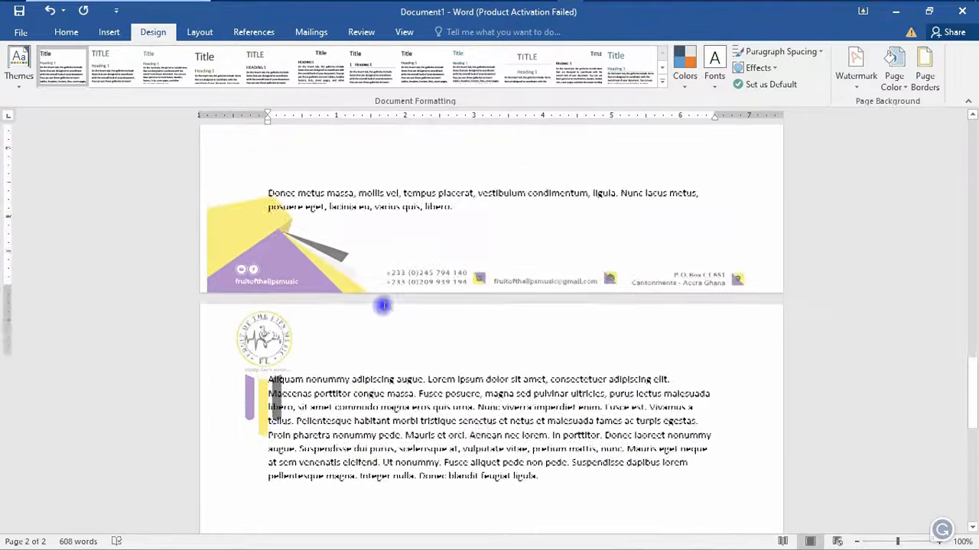
scroll(382, 305, up, 15)
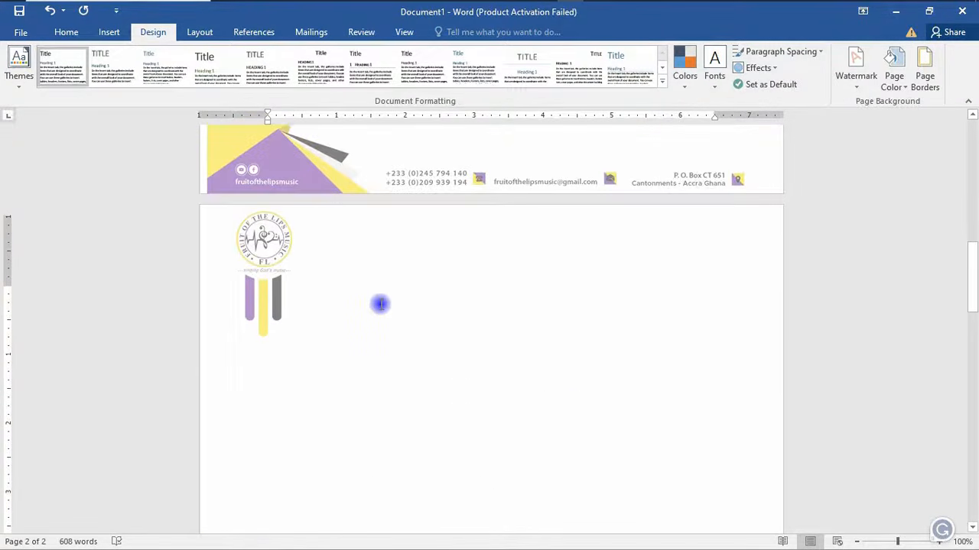
scroll(380, 304, up, 1)
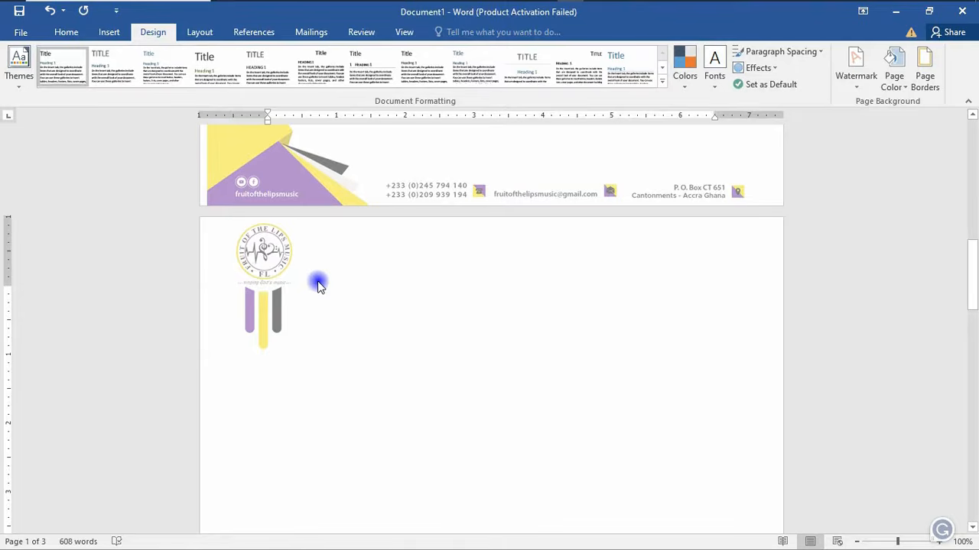
scroll(319, 291, up, 3)
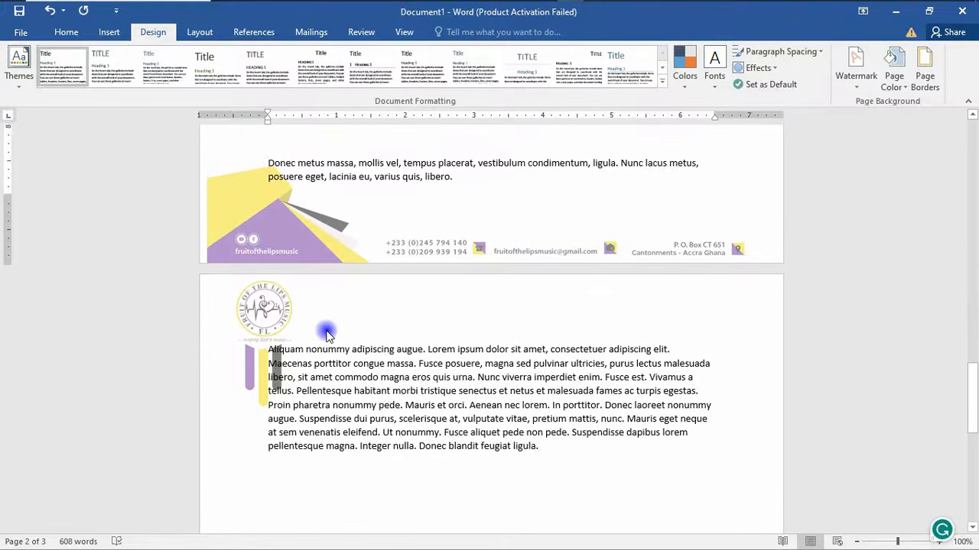
scroll(393, 293, up, 15)
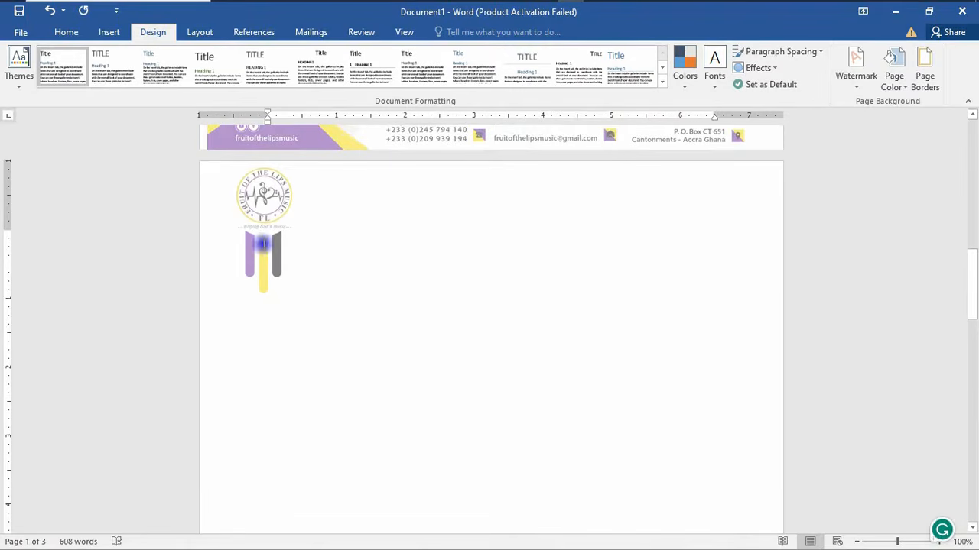
scroll(267, 237, up, 8)
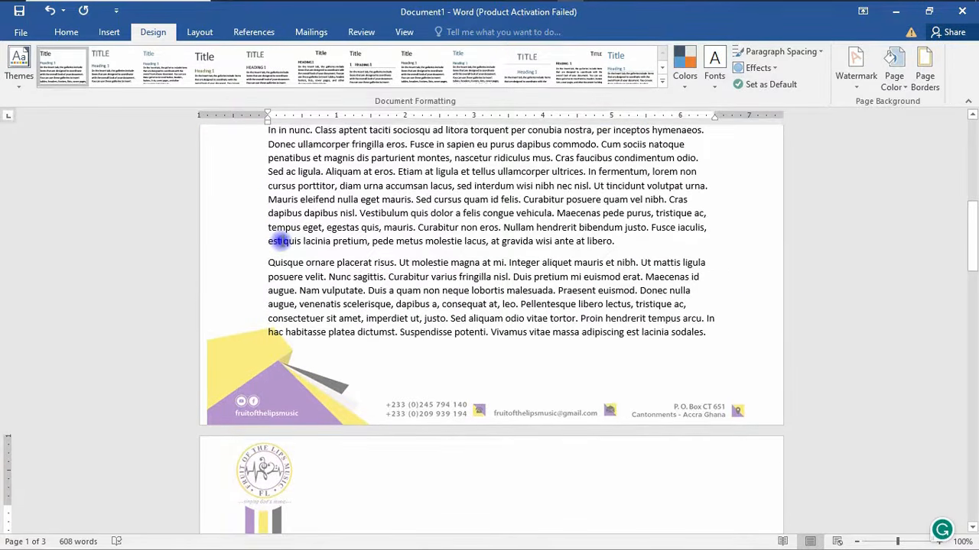
scroll(280, 241, up, 12)
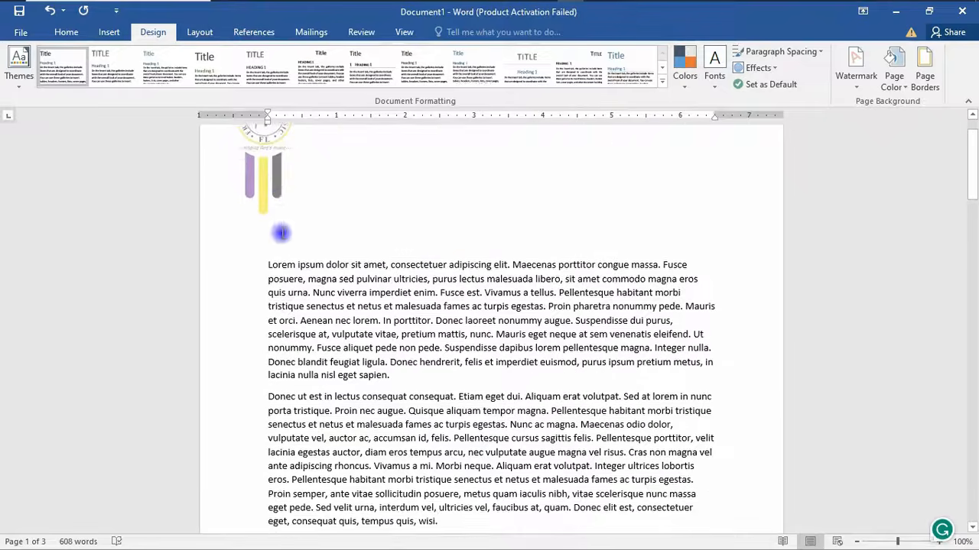
scroll(280, 233, up, 2)
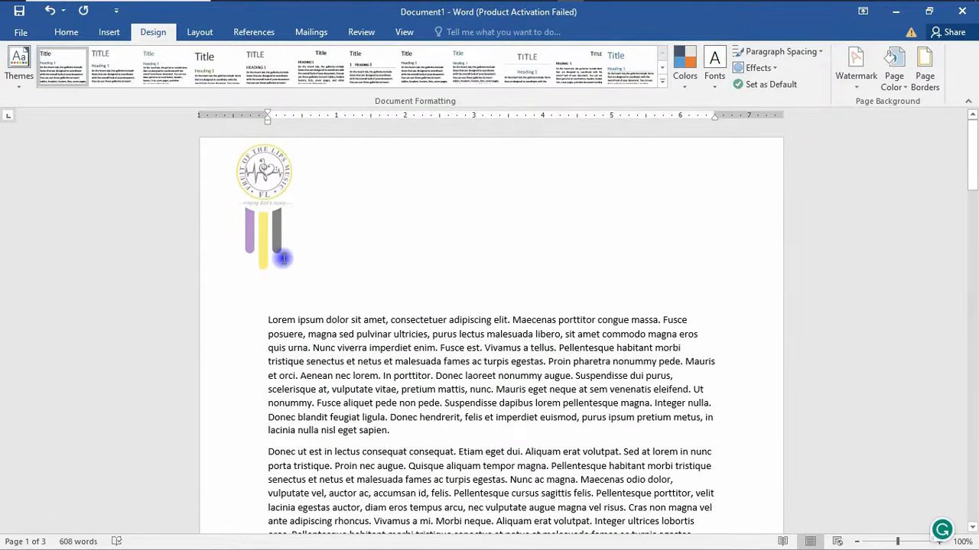
- Preview the three letterhead pages in File > Print, then return to a new blank document
click(19, 33)
click(56, 206)
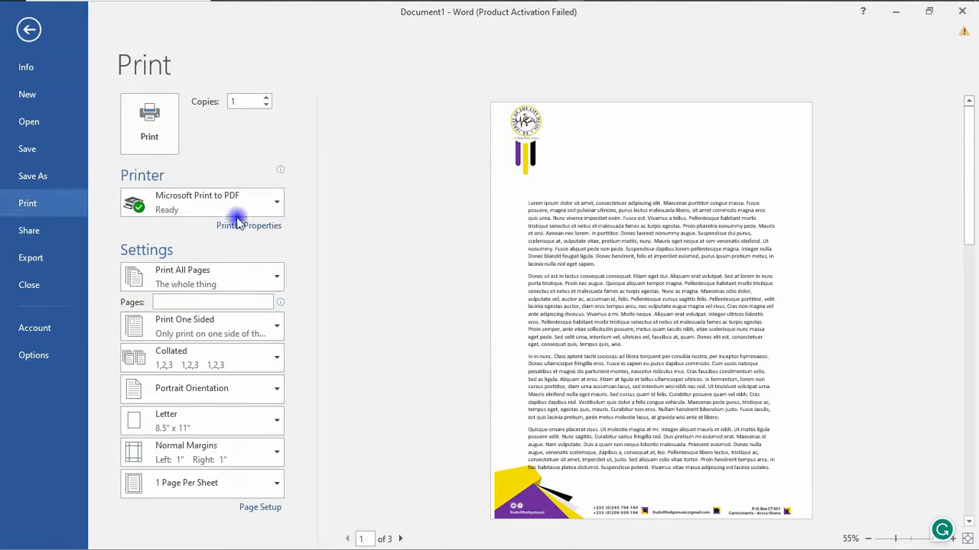
scroll(581, 219, down, 2)
scroll(582, 222, up, 2)
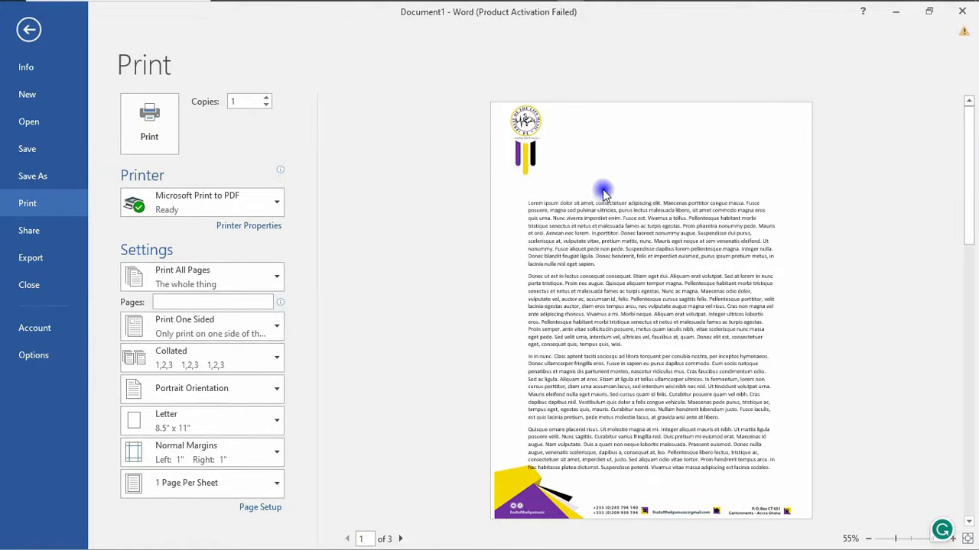
drag(970, 137, 955, 412)
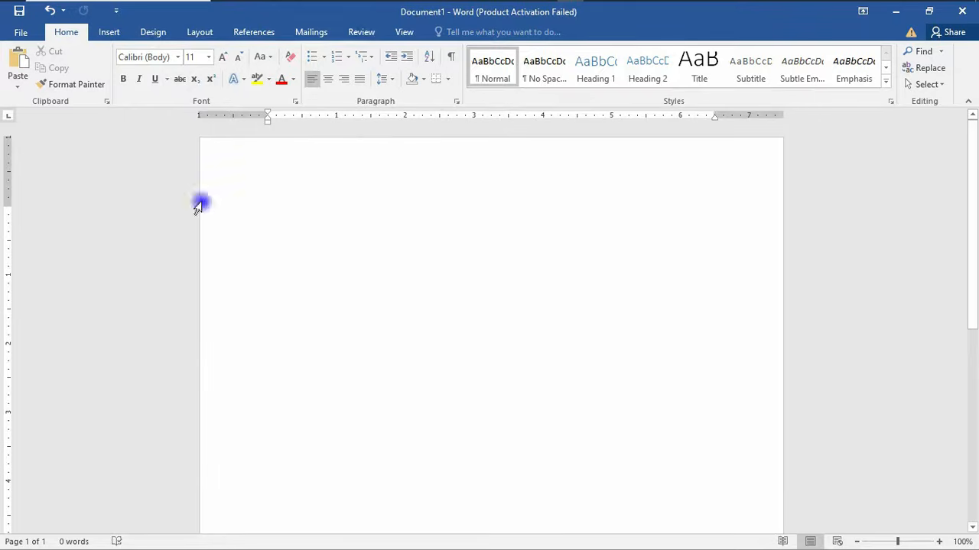
- Open the empty header for editing through Insert > Header > Edit Header
click(145, 33)
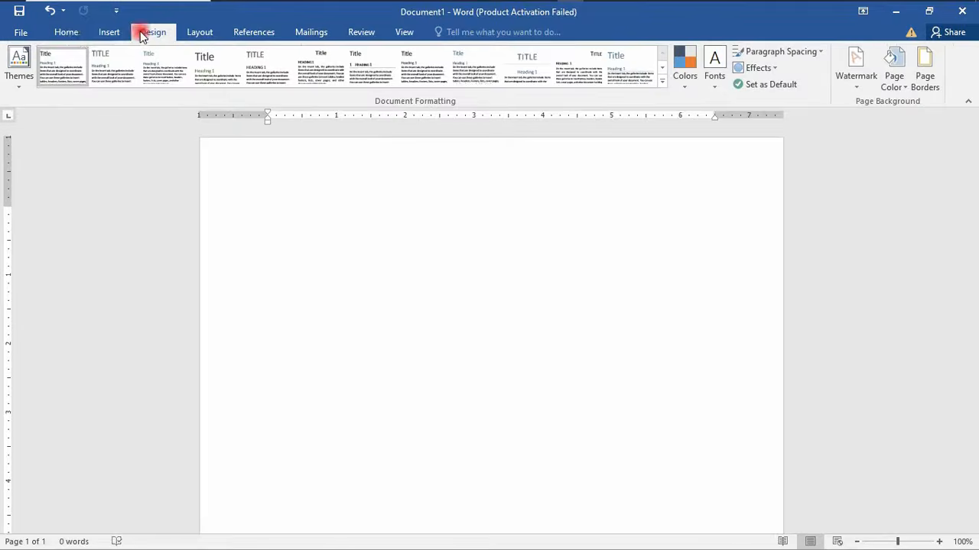
click(111, 33)
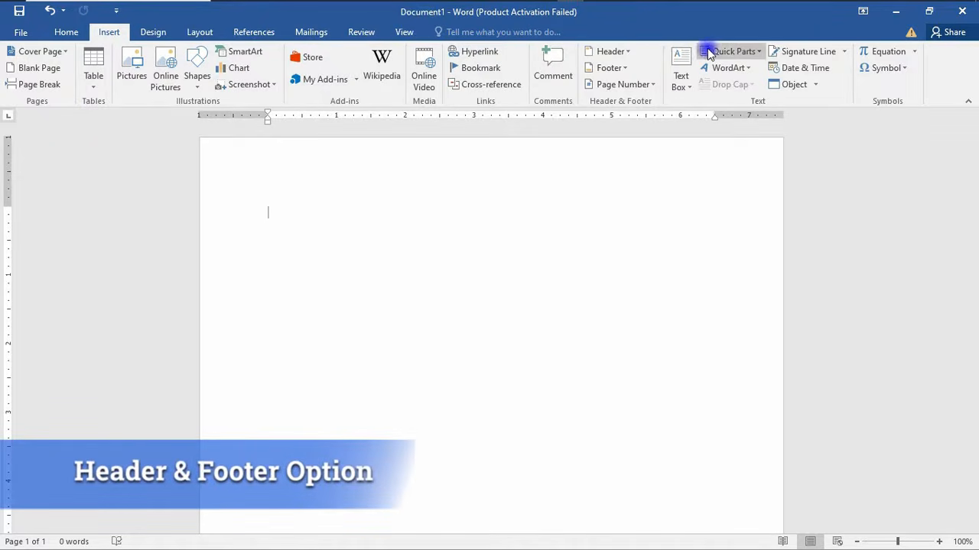
click(621, 54)
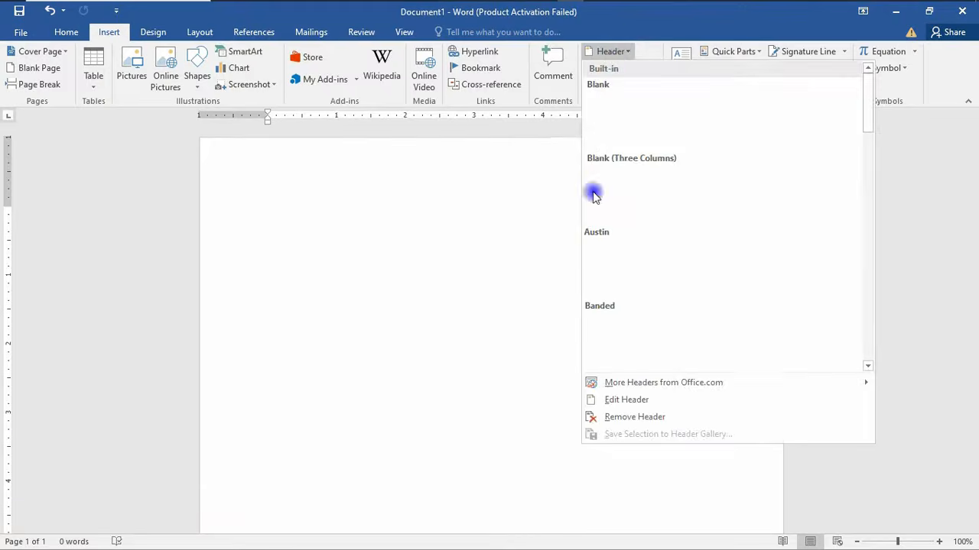
click(627, 401)
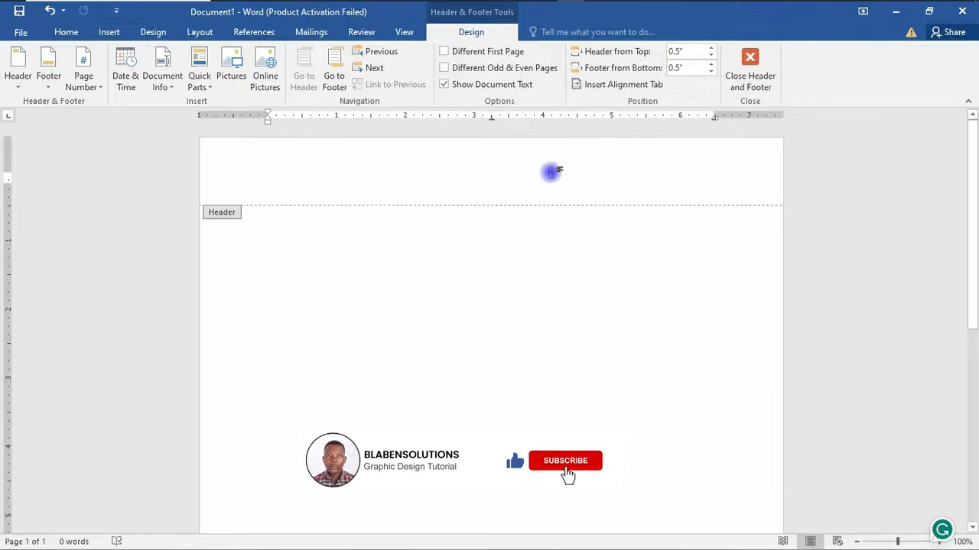
click(231, 74)
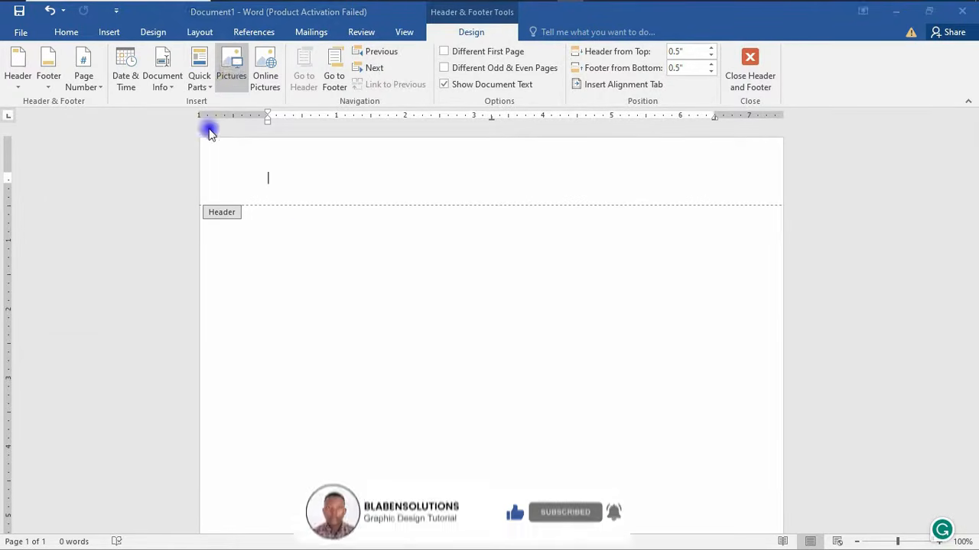
- Insert FLM LetterHead.jpg into the header and open its Size and Position settings
click(163, 219)
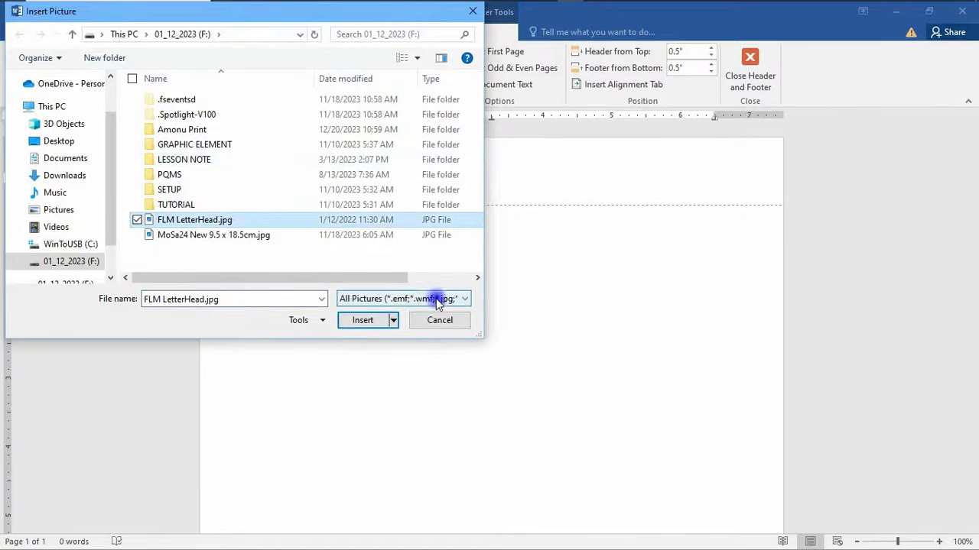
click(361, 319)
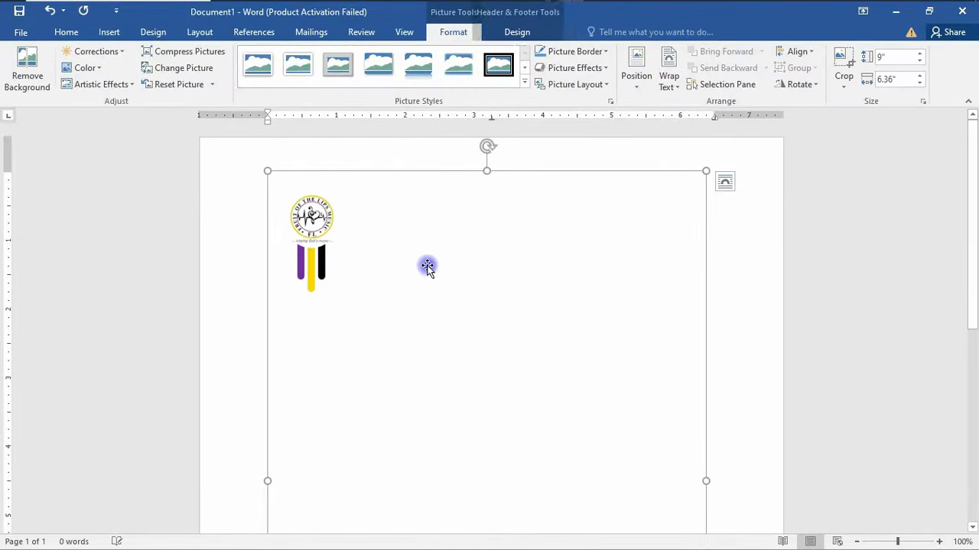
right_click(465, 255)
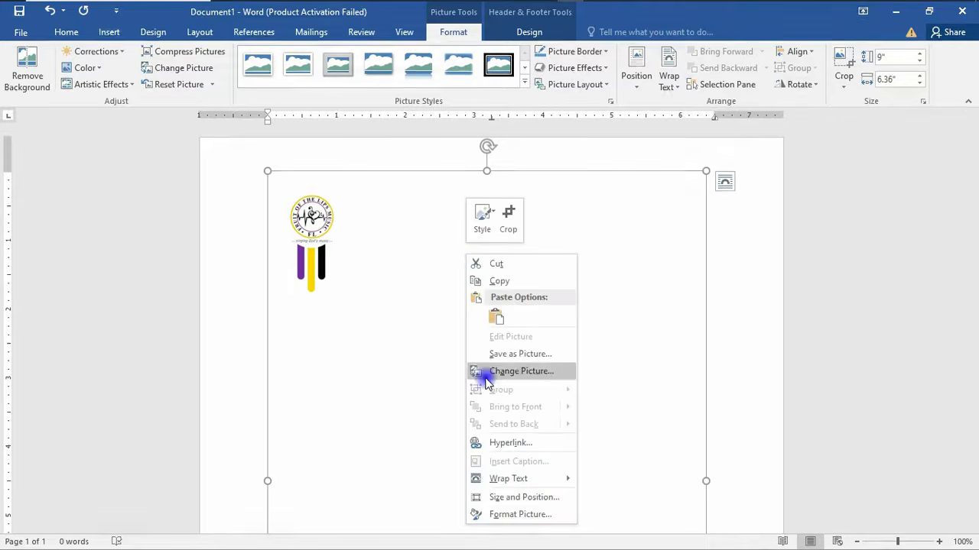
right_click(510, 271)
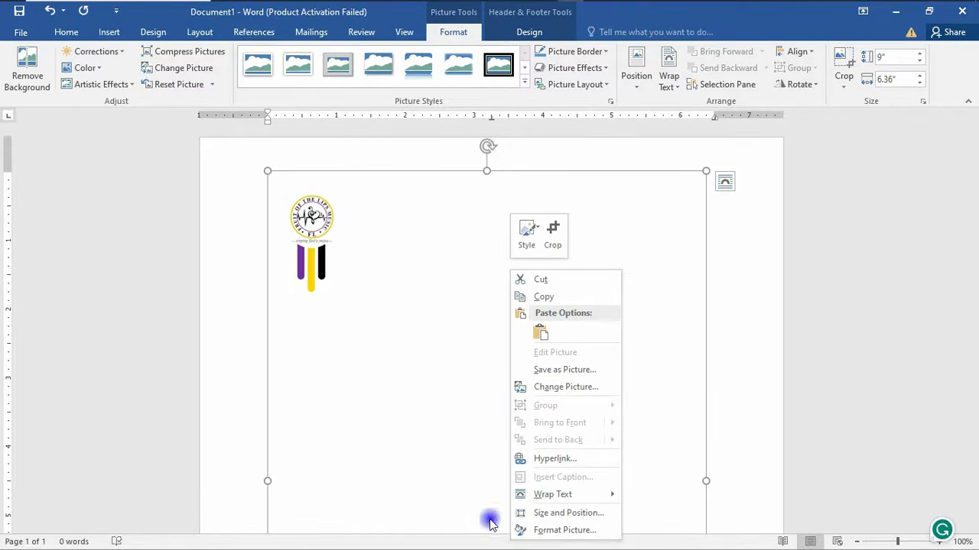
click(545, 514)
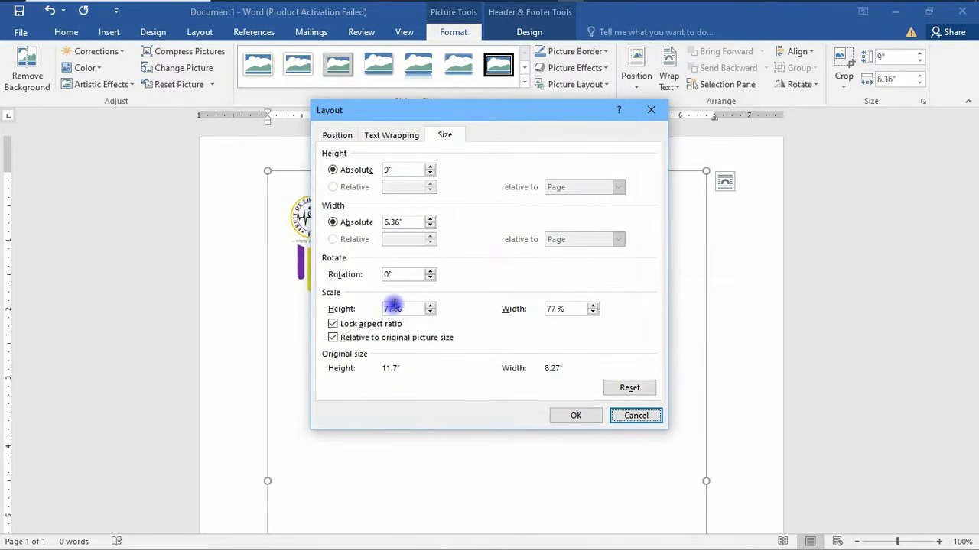
- Set the picture's height scale to 100% and wrap it behind text
double_click(392, 308)
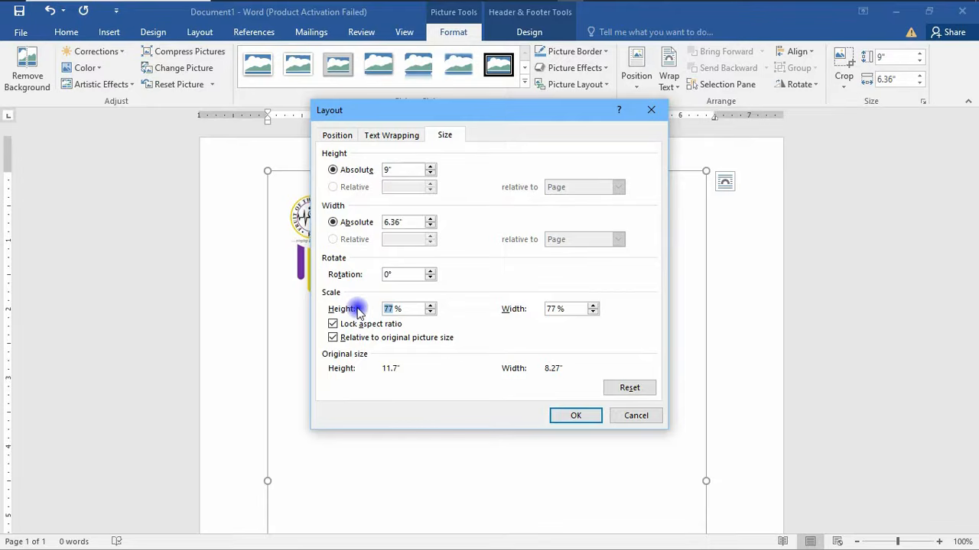
text(100)
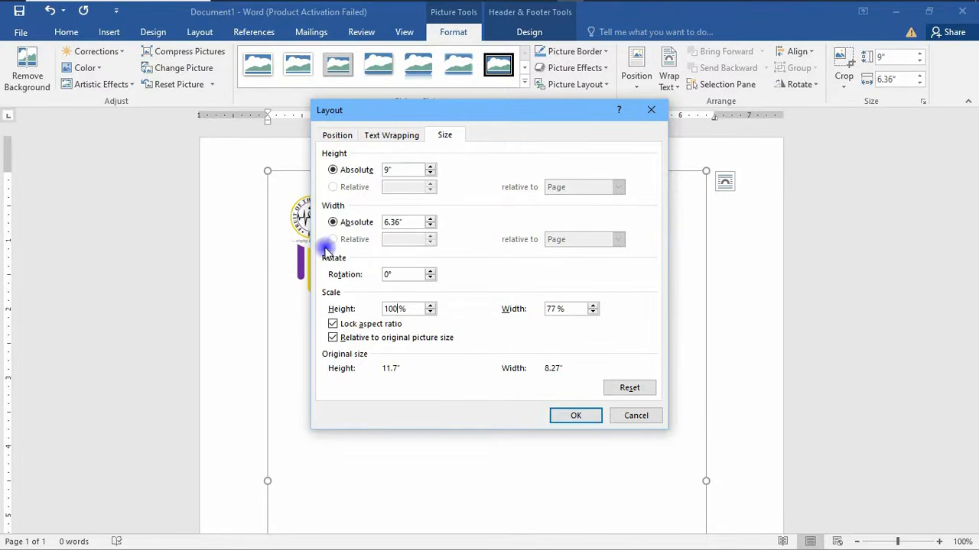
click(391, 135)
click(359, 260)
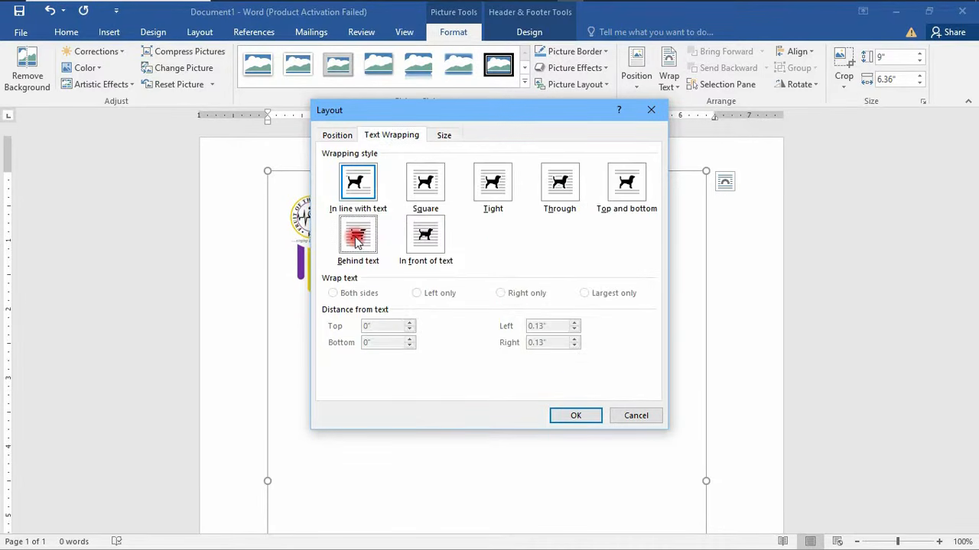
- Centre the picture horizontally and vertically relative to the page and confirm
click(341, 138)
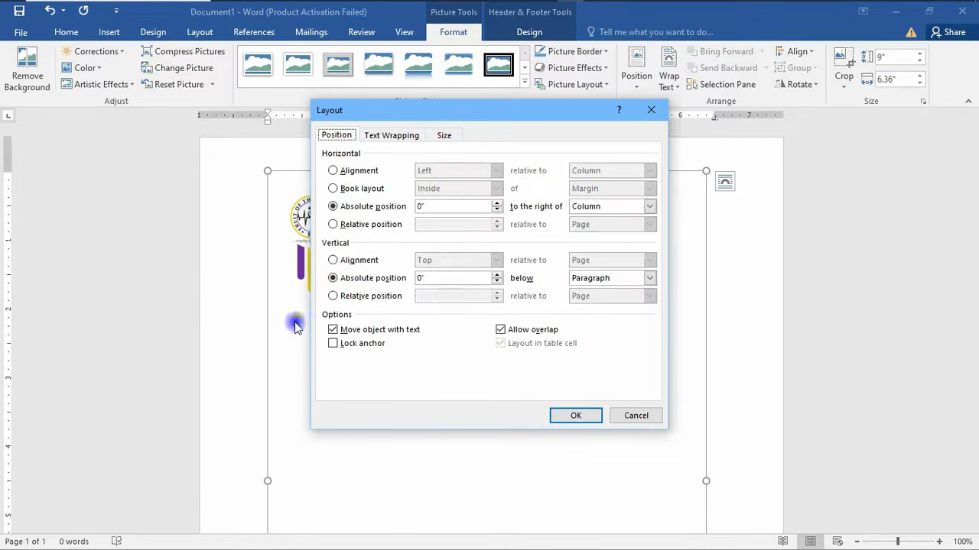
click(354, 170)
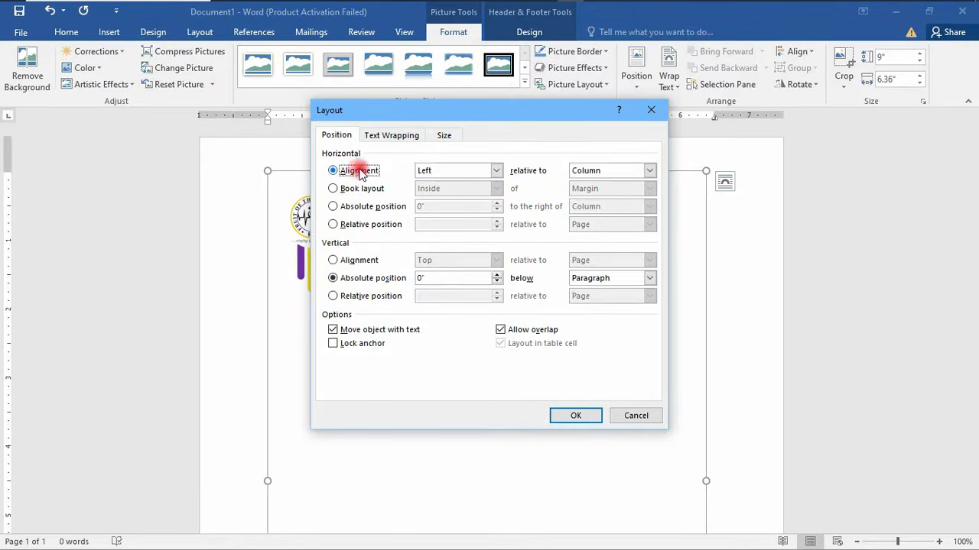
click(497, 171)
click(448, 190)
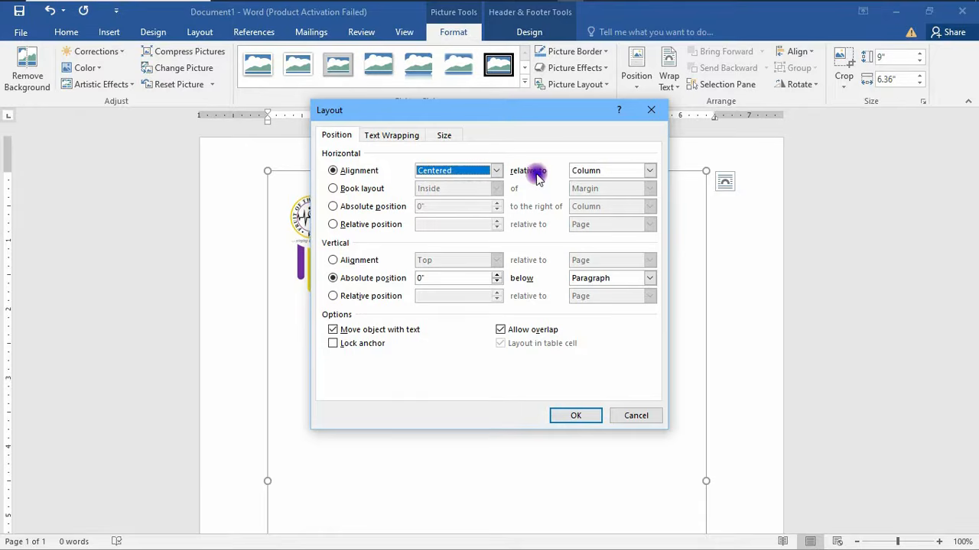
click(647, 171)
click(603, 193)
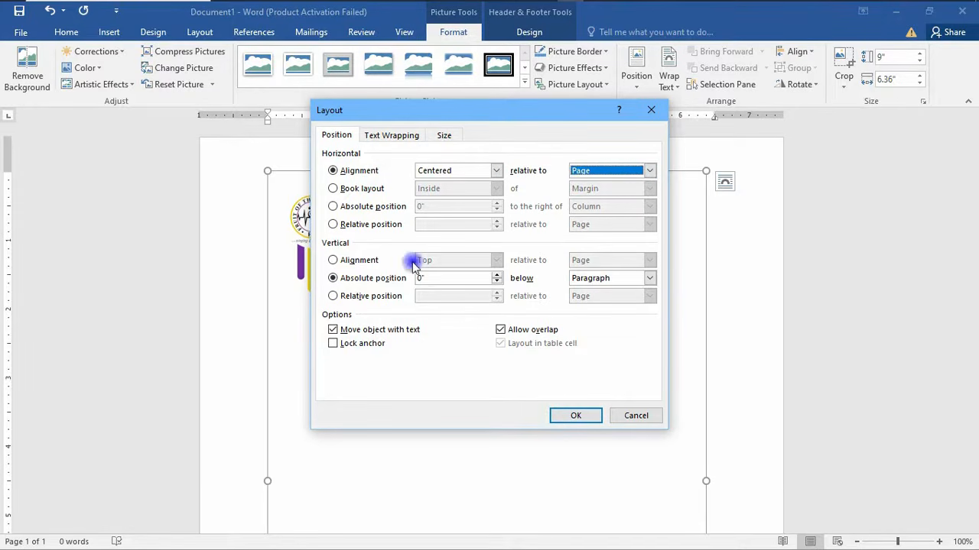
click(336, 260)
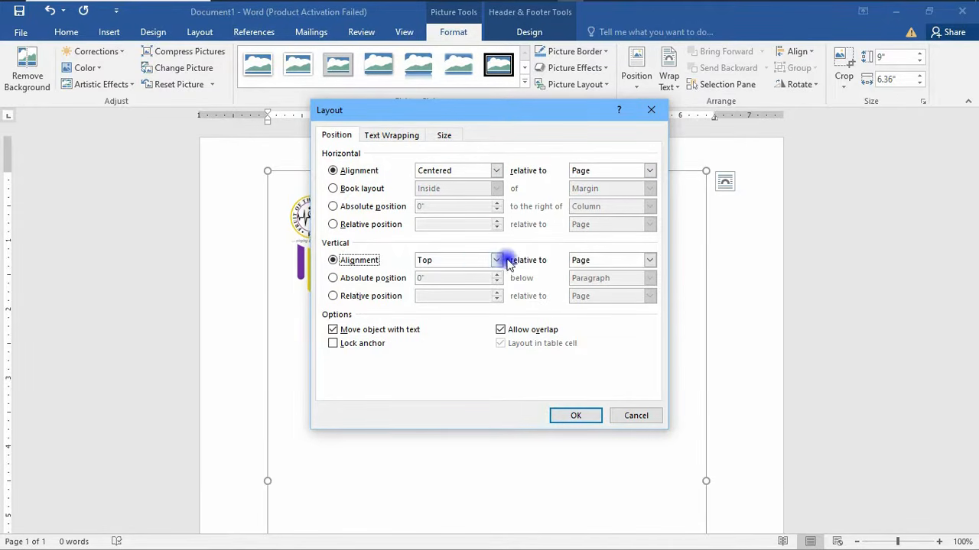
click(496, 260)
click(477, 285)
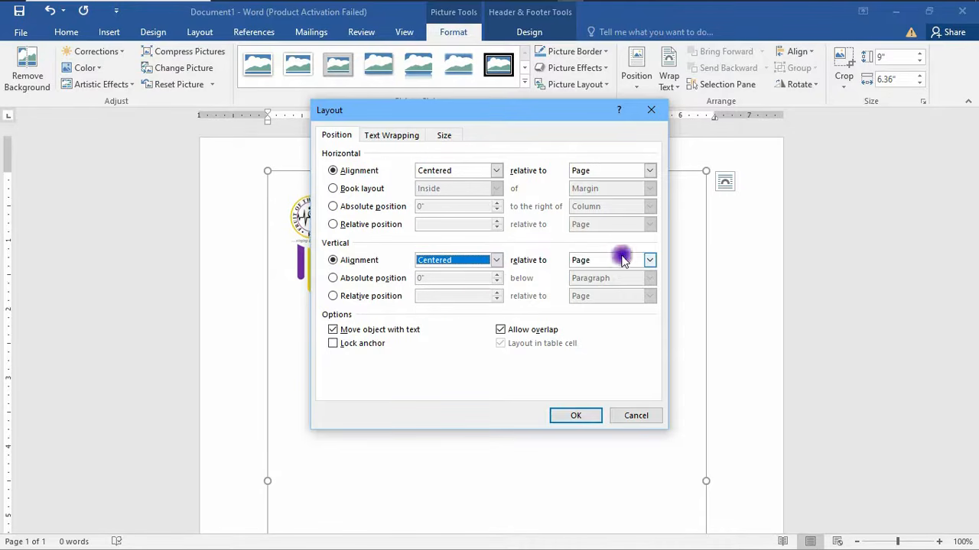
click(577, 417)
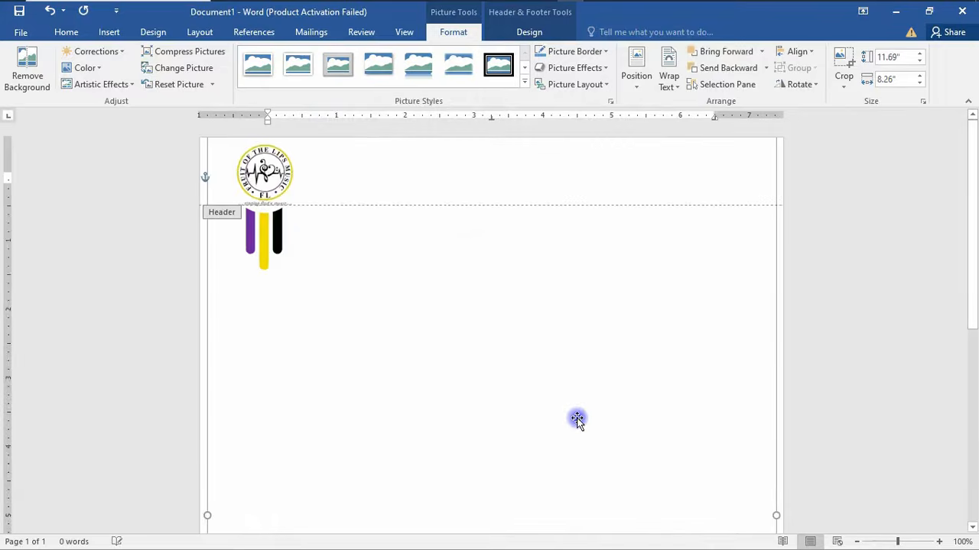
- Check the footer area, then close header and footer editing to return to the body
scroll(582, 345, down, 2)
scroll(582, 345, down, 7)
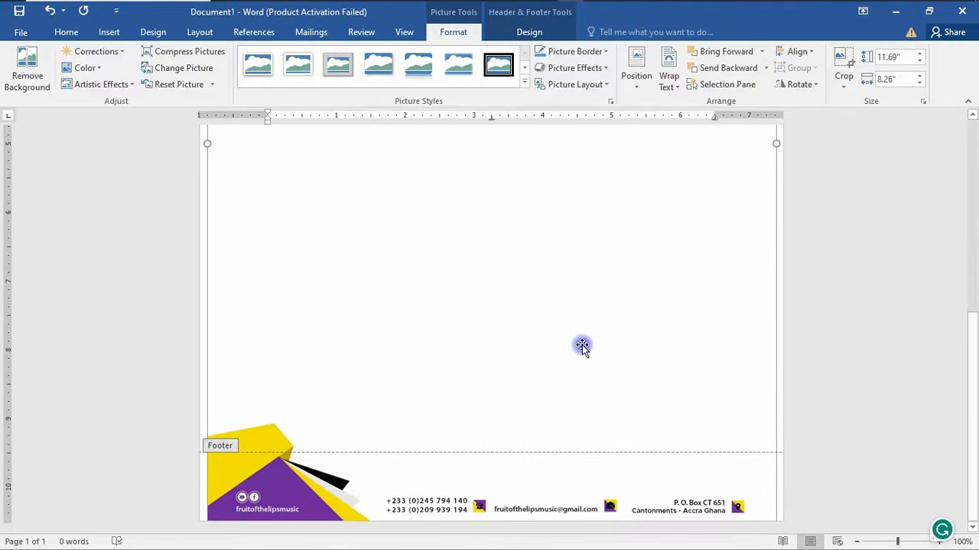
scroll(439, 359, up, 8)
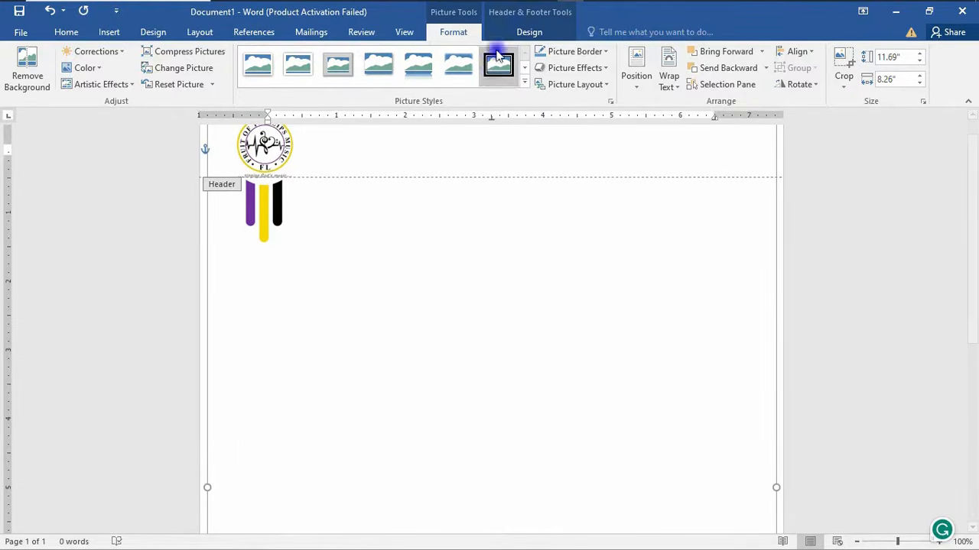
click(529, 32)
click(766, 84)
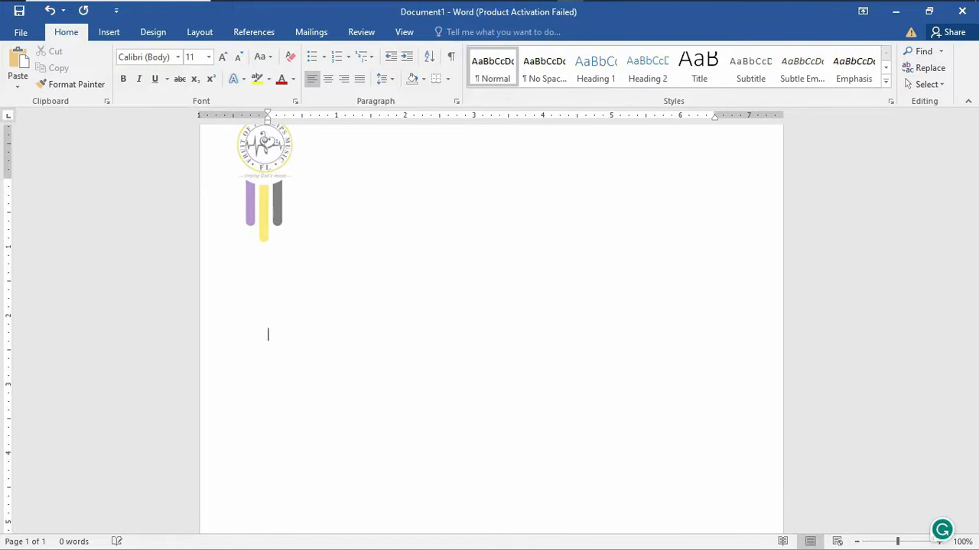
- Add blank lines until the empty document reaches page 3, with the letterhead logo and footer on every page
key(Return)
key(Return)
key(Return)
key(Return)
key(Return)
key(Return)
key(Return)
key(Return)
key(Return)
key(Return)
key(Return)
key(Return)
key(Return)
key(Return)
key(Return)
key(Return)
key(Return)
key(Return)
key(Return)
key(Return)
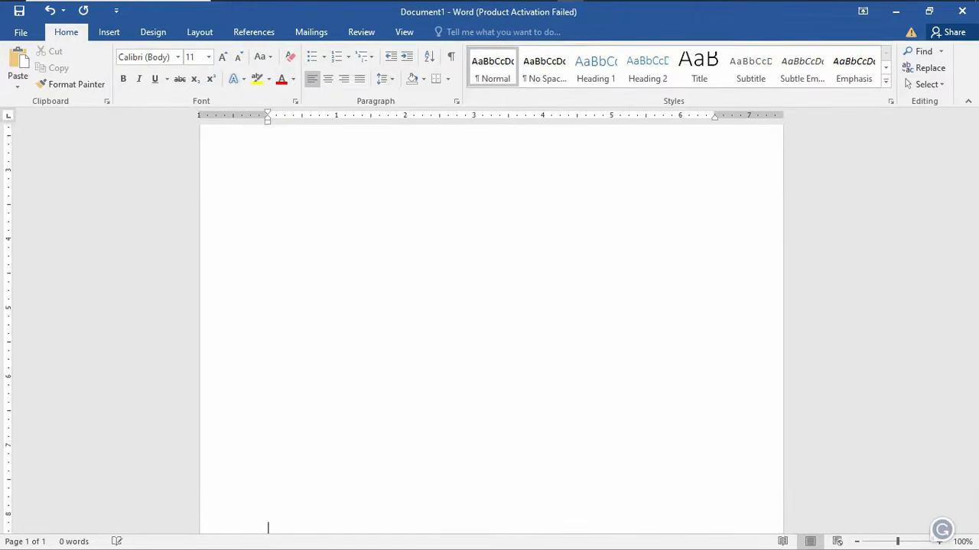
key(Return)
key(Return)
key(Return)
key(Return)
key(Return)
key(Return)
key(Return)
key(Return)
key(Return)
key(Return)
key(Return)
key(Return)
key(Return)
key(Return)
key(Return)
key(Return)
key(Return)
key(Return)
key(Return)
key(Return)
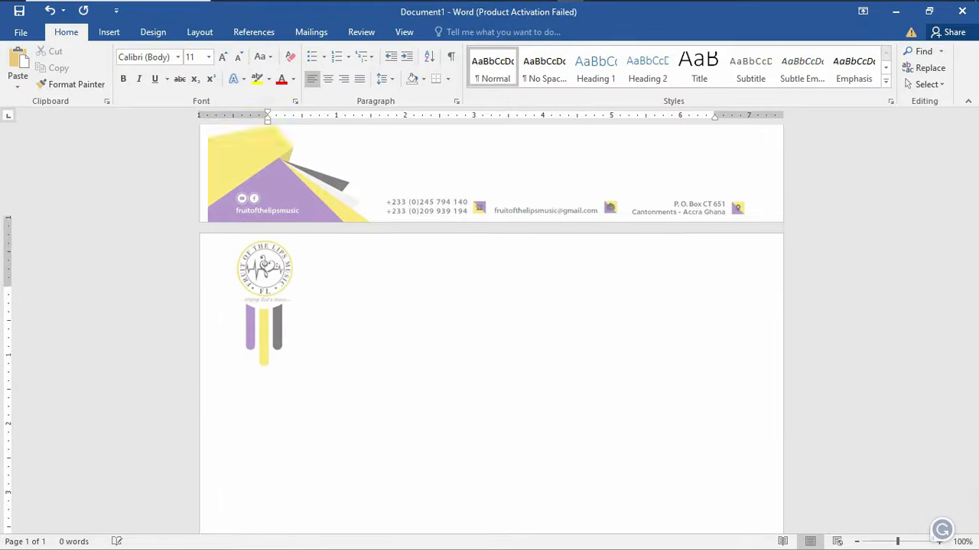
key(Return)
key(Return)
key(Return)
key(Return)
key(Return)
key(Return)
key(Return)
key(Return)
key(Return)
key(Return)
key(Return)
key(Return)
key(Return)
key(Return)
key(Return)
key(Return)
key(Return)
key(Return)
key(Return)
key(Return)
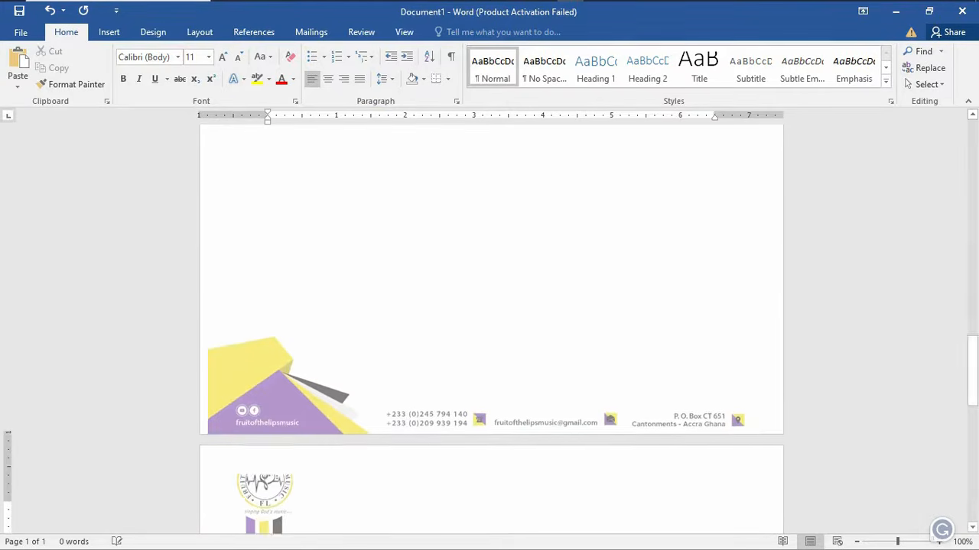
key(Return)
key(Return)
key(Return)
key(Return)
key(Return)
key(Return)
key(Return)
key(Return)
key(Return)
key(Return)
key(Return)
key(Return)
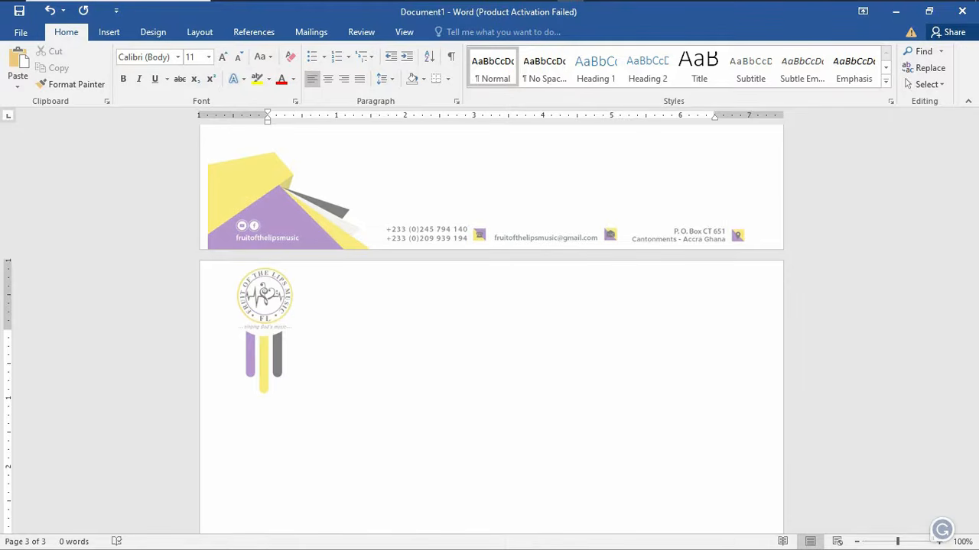
click(331, 211)
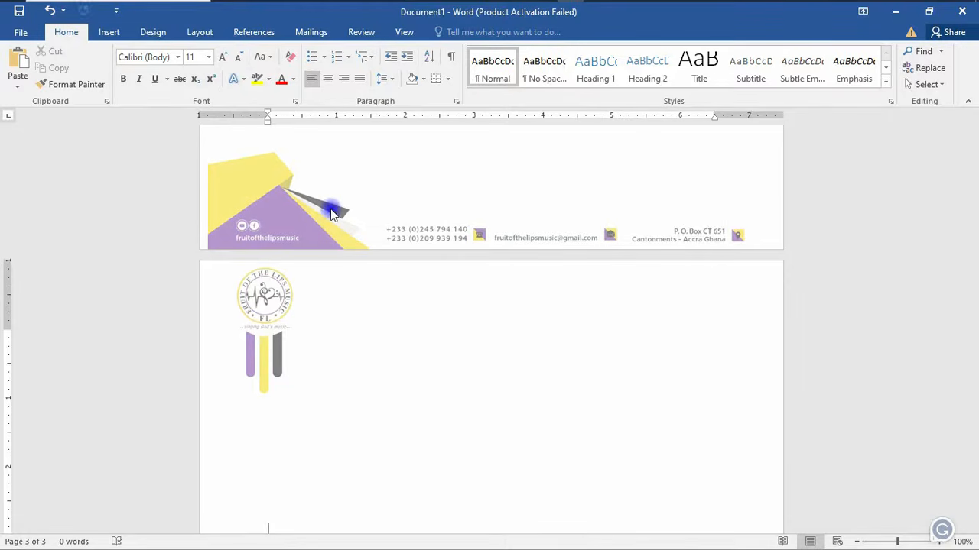